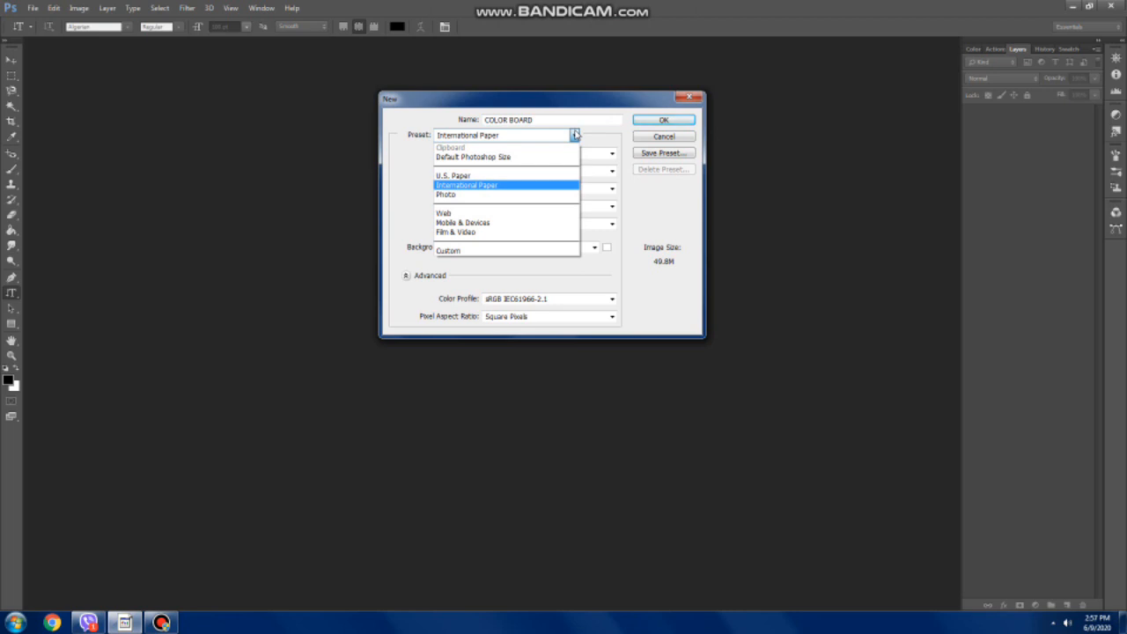
- Create the COLOR BOARD document with the International Paper preset at A3 size and dock its window as a tab
{"action": "left_click", "coordinate": [526, 139]}
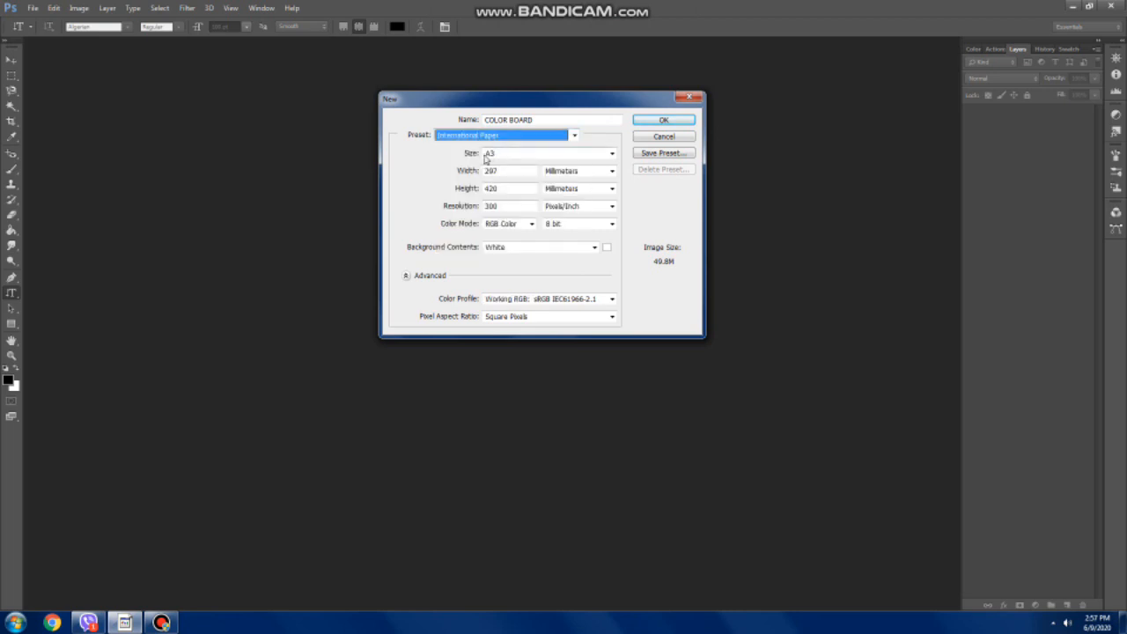
{"action": "left_click", "coordinate": [613, 155]}
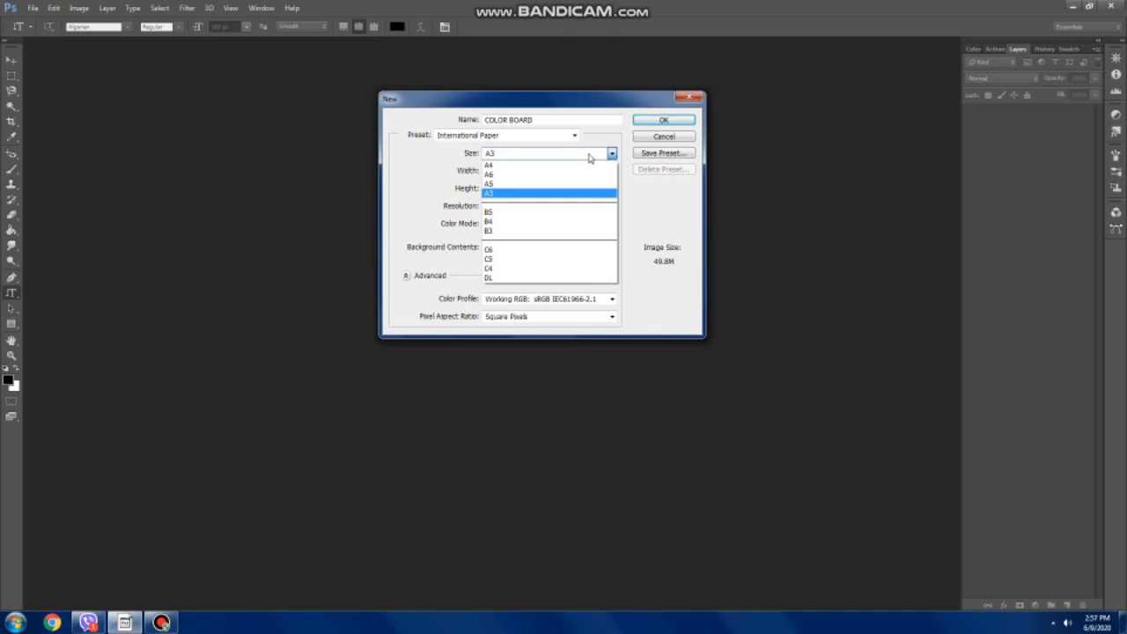
{"action": "left_click", "coordinate": [591, 155]}
{"action": "left_click", "coordinate": [662, 118]}
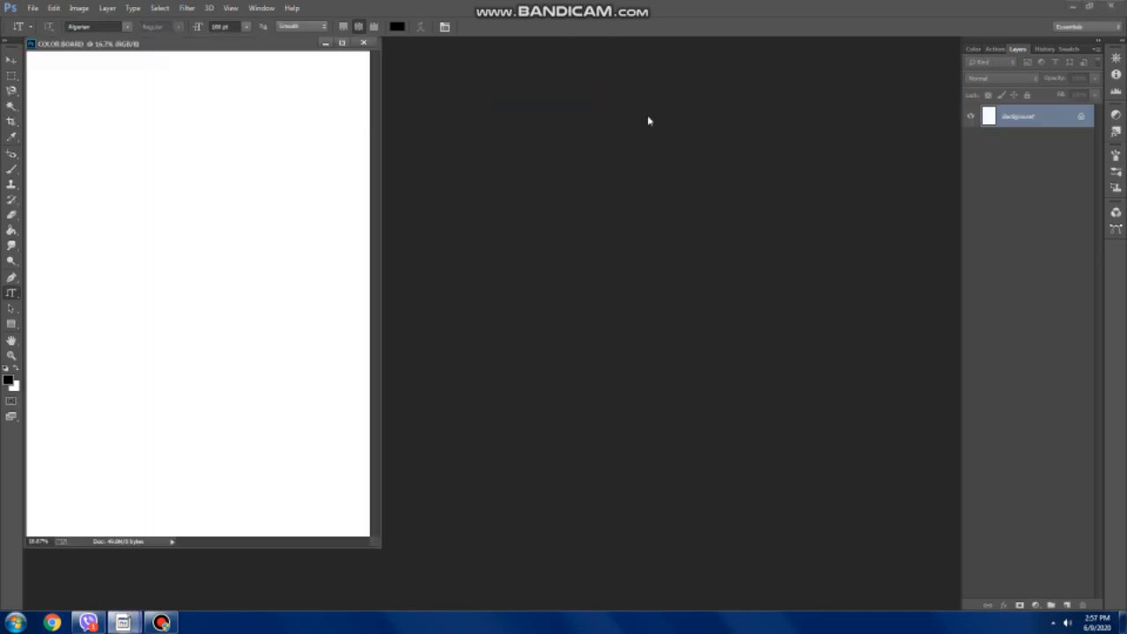
{"action": "left_click_drag", "start_coordinate": [132, 42], "coordinate": [139, 47]}
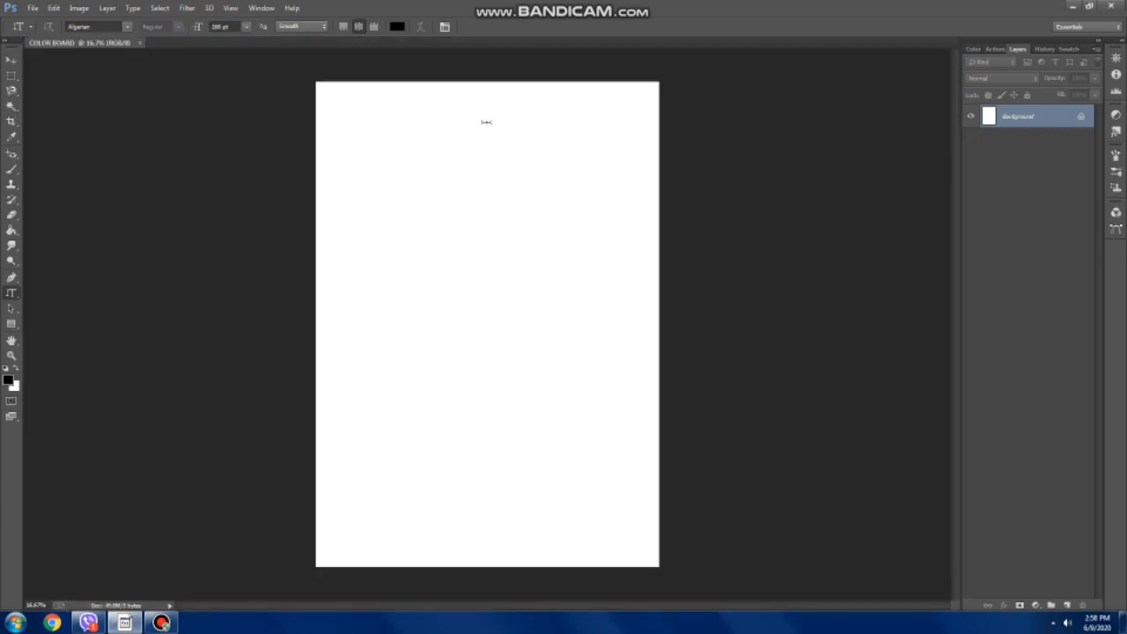
- Rotate the whole canvas 90° clockwise into landscape orientation
{"action": "left_click", "coordinate": [75, 12]}
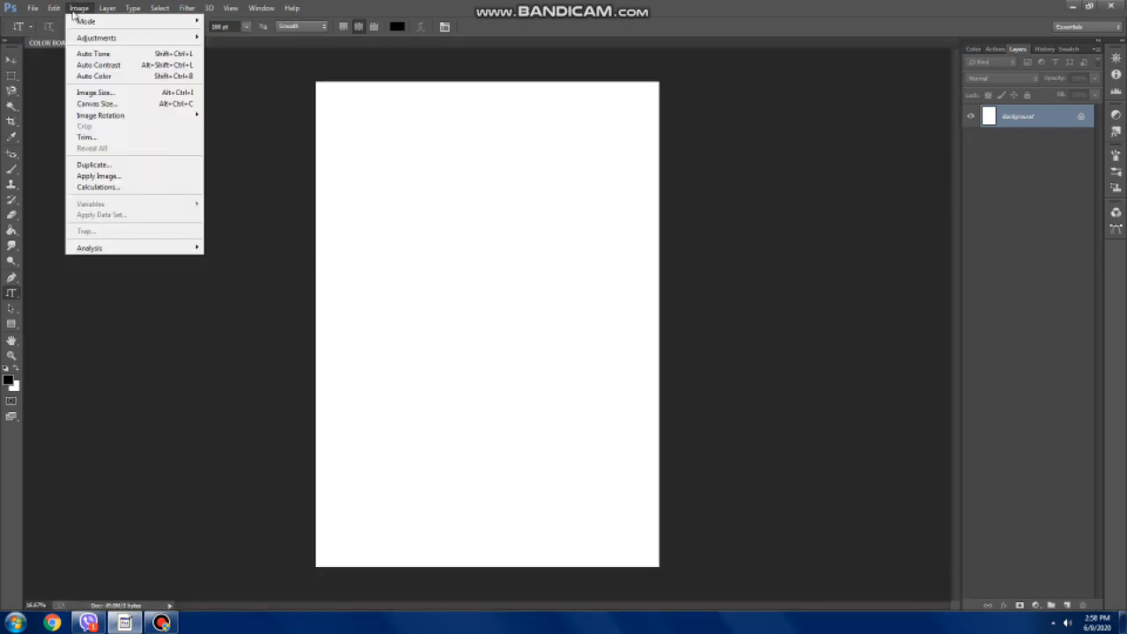
{"action": "mouse_move", "coordinate": [153, 117]}
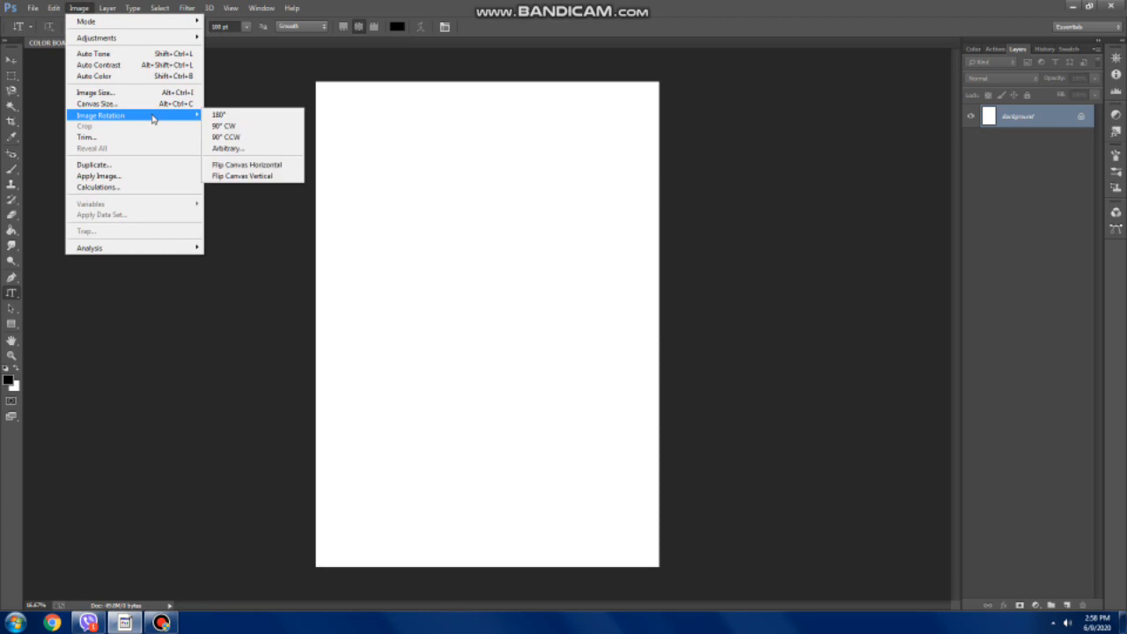
{"action": "left_click", "coordinate": [229, 126]}
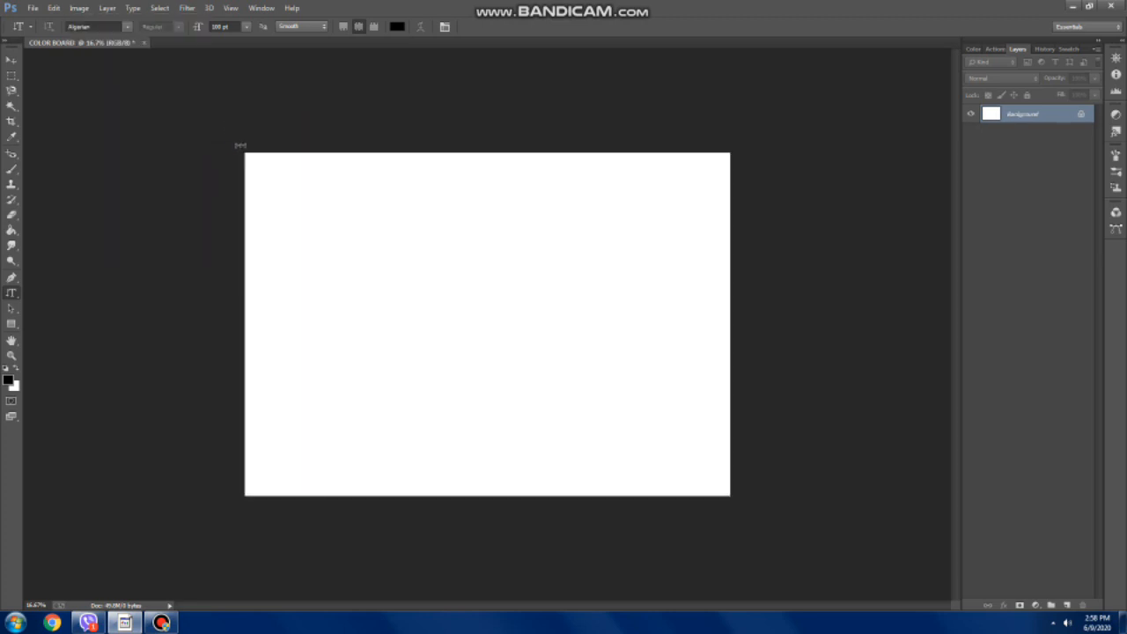
- Place the desktop file "image" into the COLOR BOARD document, keeping the program window maximized
{"action": "double_click", "coordinate": [891, 5]}
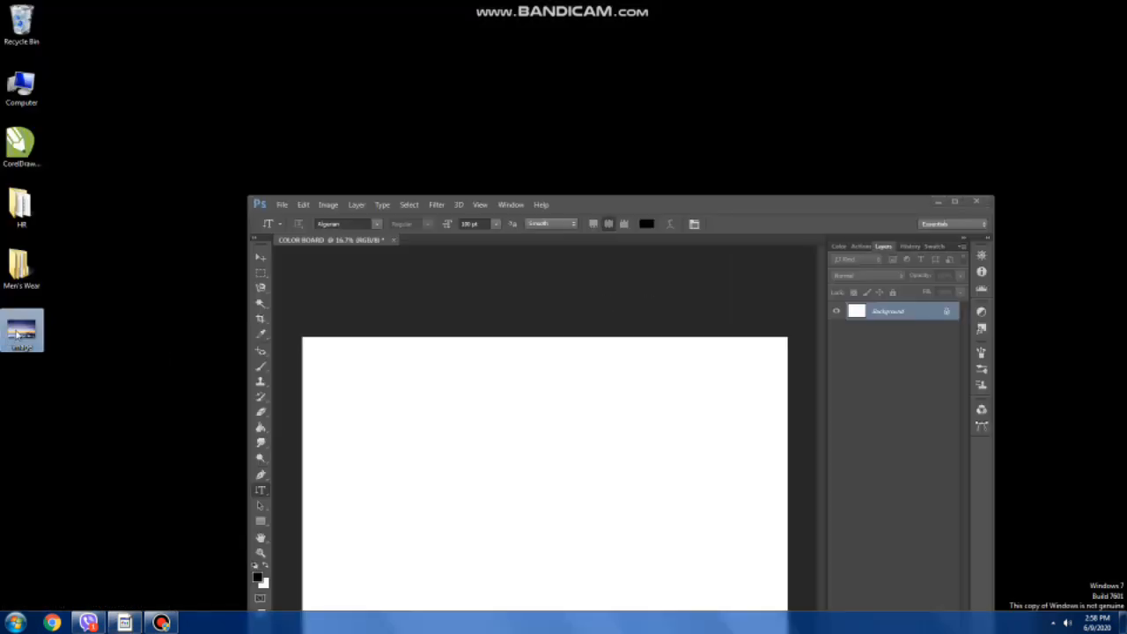
{"action": "left_click_drag", "start_coordinate": [16, 334], "coordinate": [400, 446]}
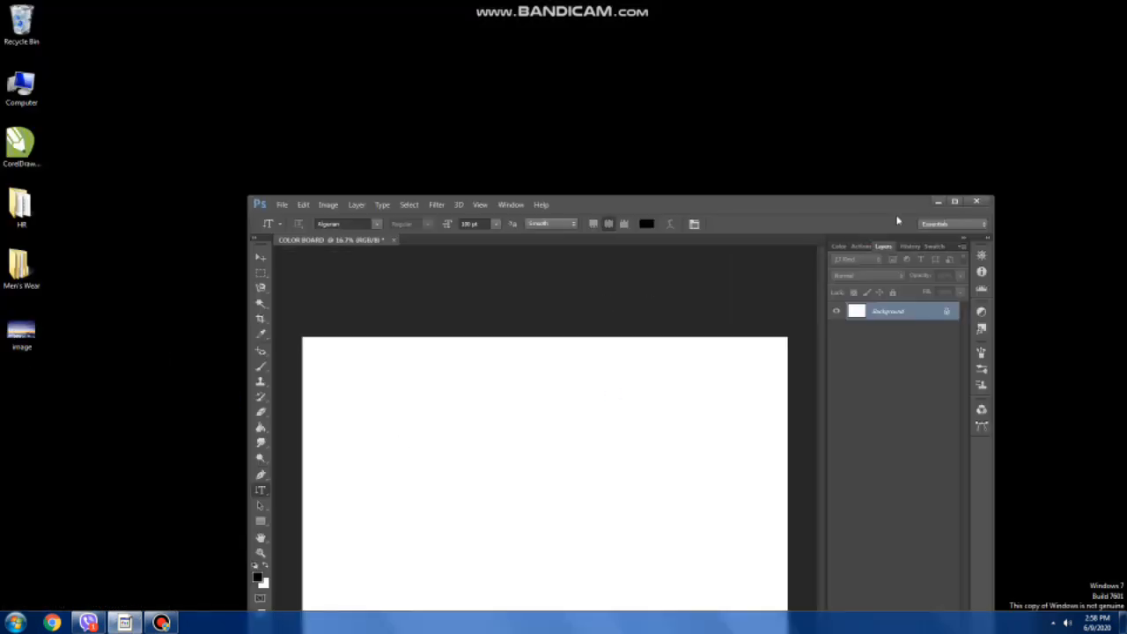
{"action": "left_click", "coordinate": [955, 201]}
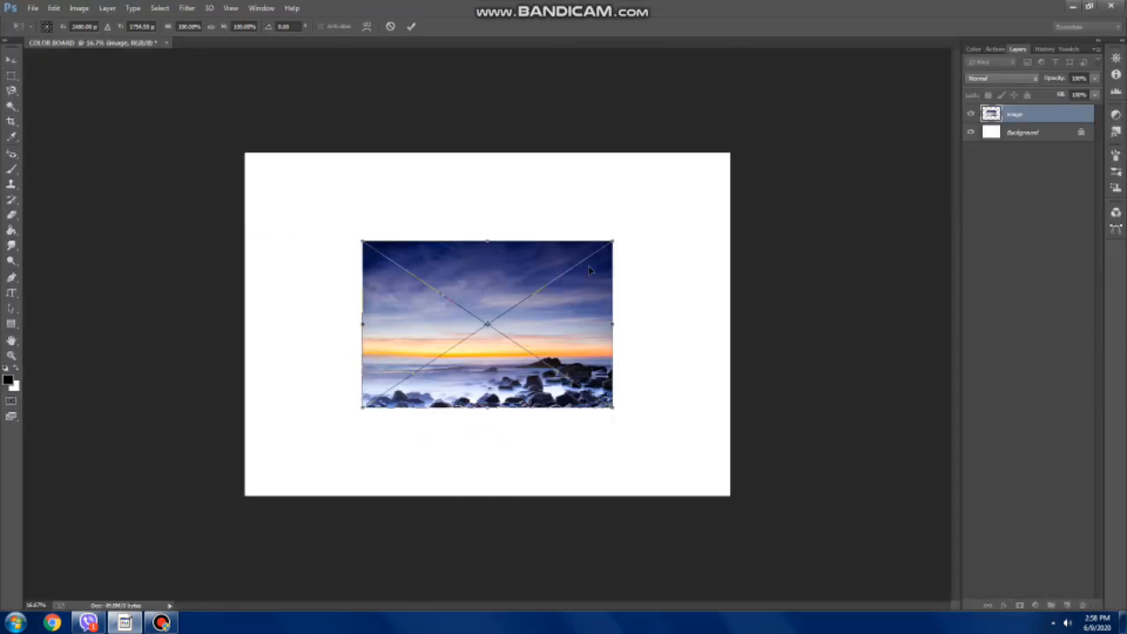
- Move the placed seascape to the lower left of the canvas, enlarge it proportionally to about 126%, and commit the placement
{"action": "left_click_drag", "start_coordinate": [491, 300], "coordinate": [410, 343]}
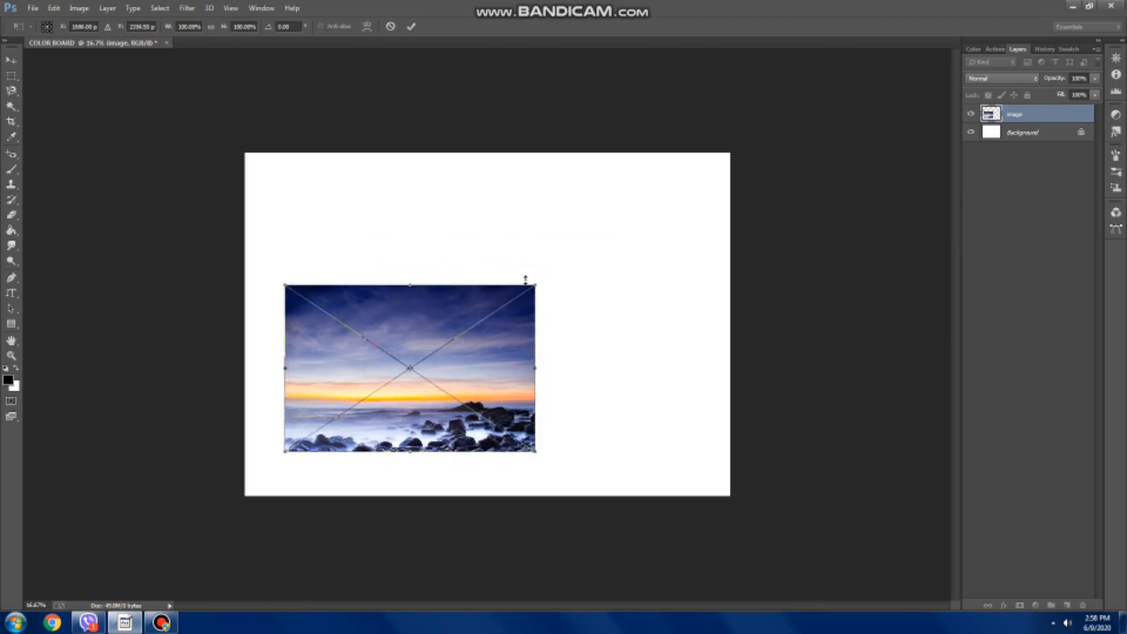
{"action": "left_click_drag", "start_coordinate": [539, 283], "coordinate": [574, 244]}
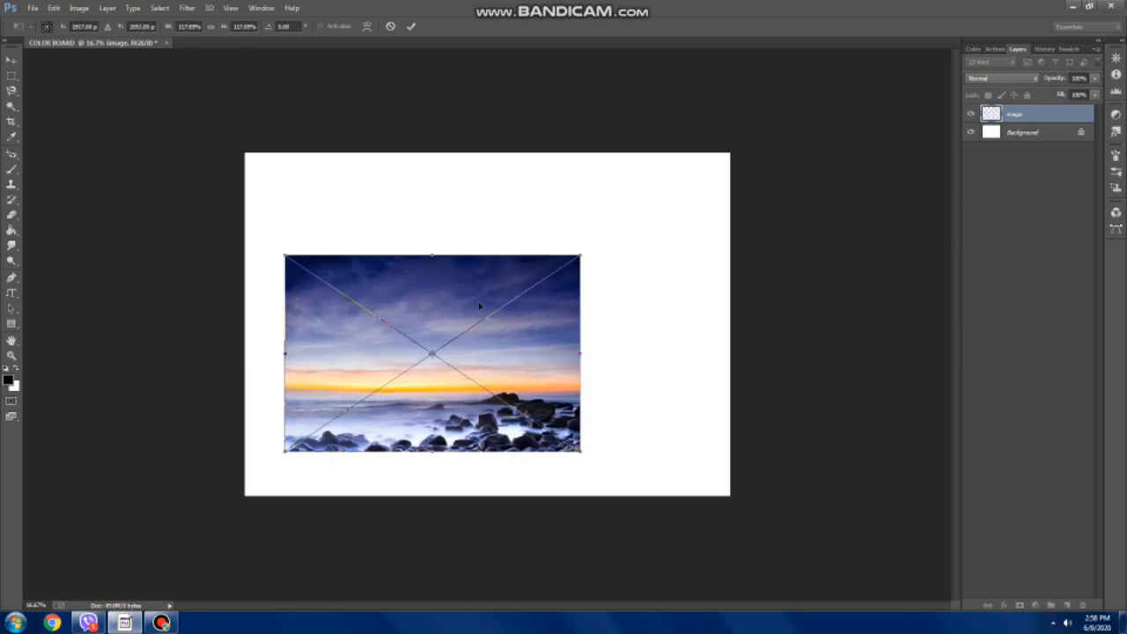
{"action": "left_click_drag", "start_coordinate": [464, 300], "coordinate": [459, 306]}
{"action": "left_click_drag", "start_coordinate": [576, 259], "coordinate": [596, 248]}
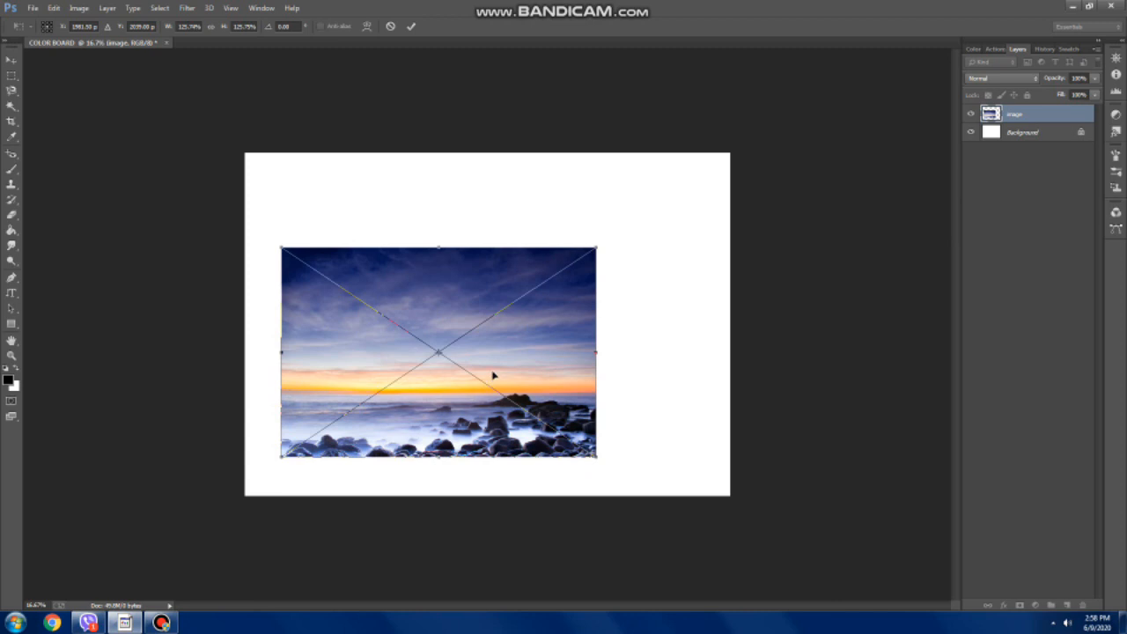
{"action": "key", "text": "t"}
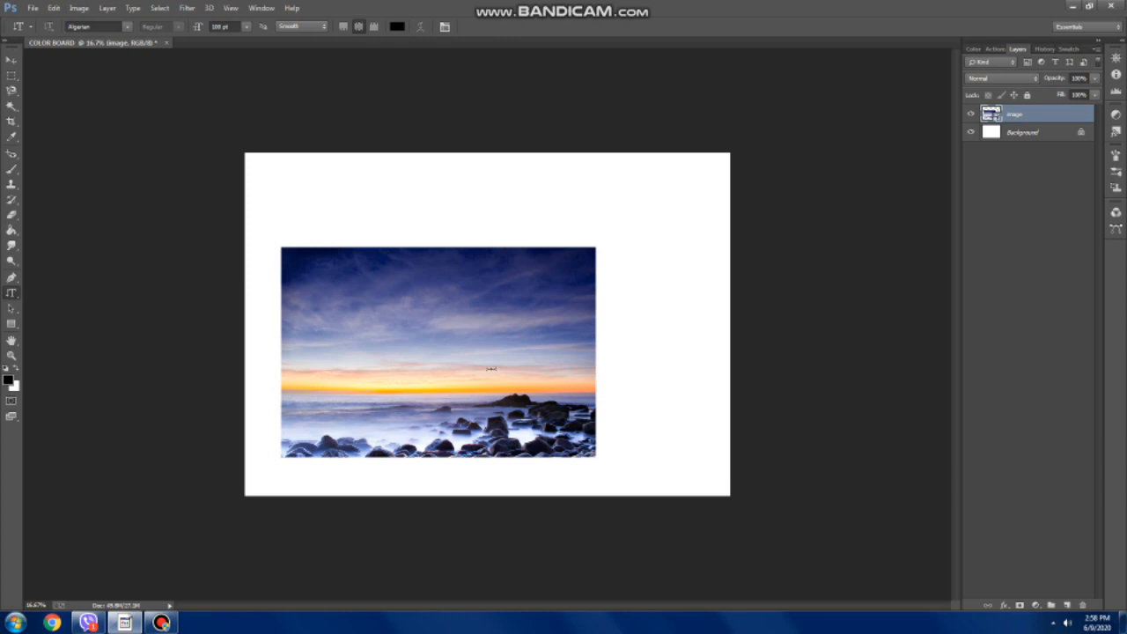
- Add a new empty layer above the image layer and nudge the seascape slightly to the right
{"action": "left_click", "coordinate": [1068, 606]}
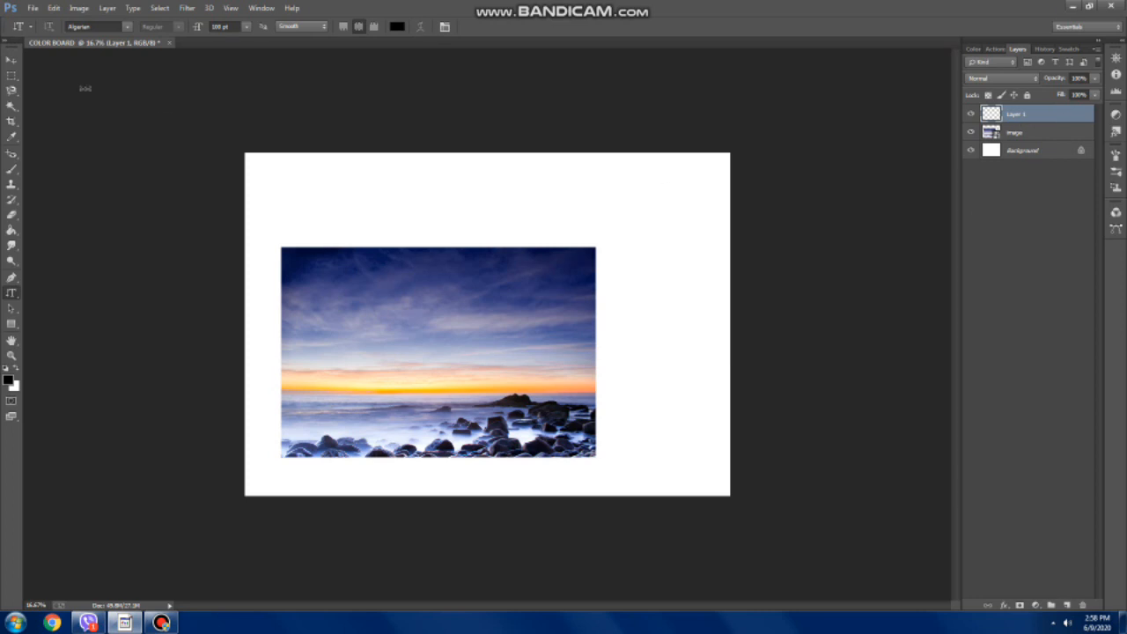
{"action": "left_click", "coordinate": [9, 61]}
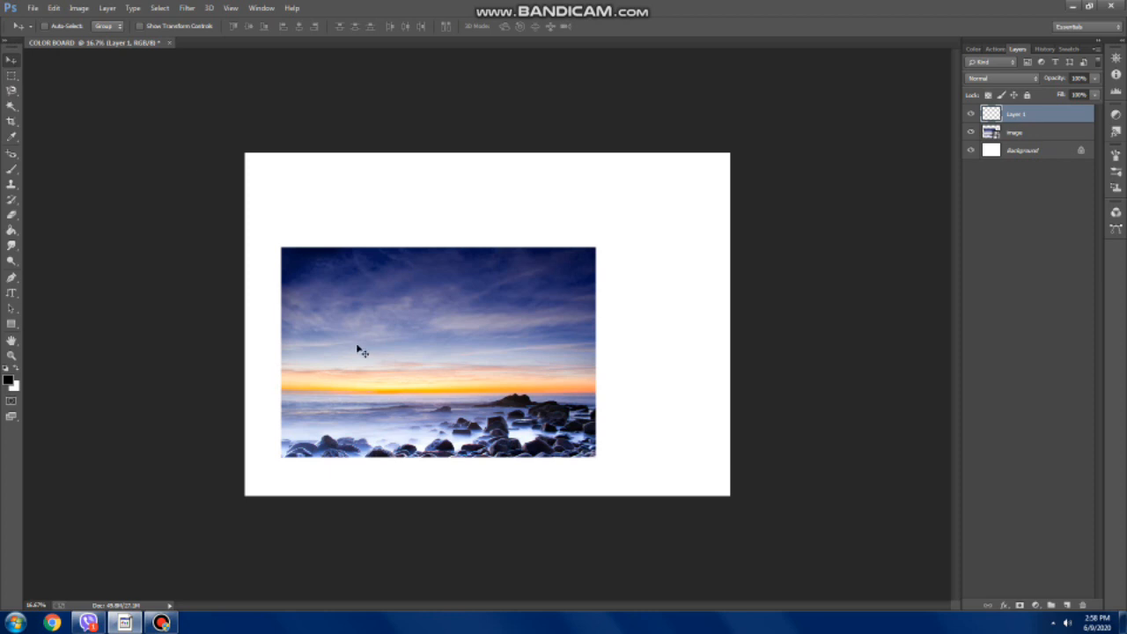
{"action": "left_click", "coordinate": [1029, 135]}
{"action": "mouse_move", "coordinate": [466, 332]}
{"action": "left_mouse_down"}
{"action": "mouse_move", "coordinate": [479, 312]}
{"action": "mouse_move", "coordinate": [469, 335]}
{"action": "left_mouse_up"}
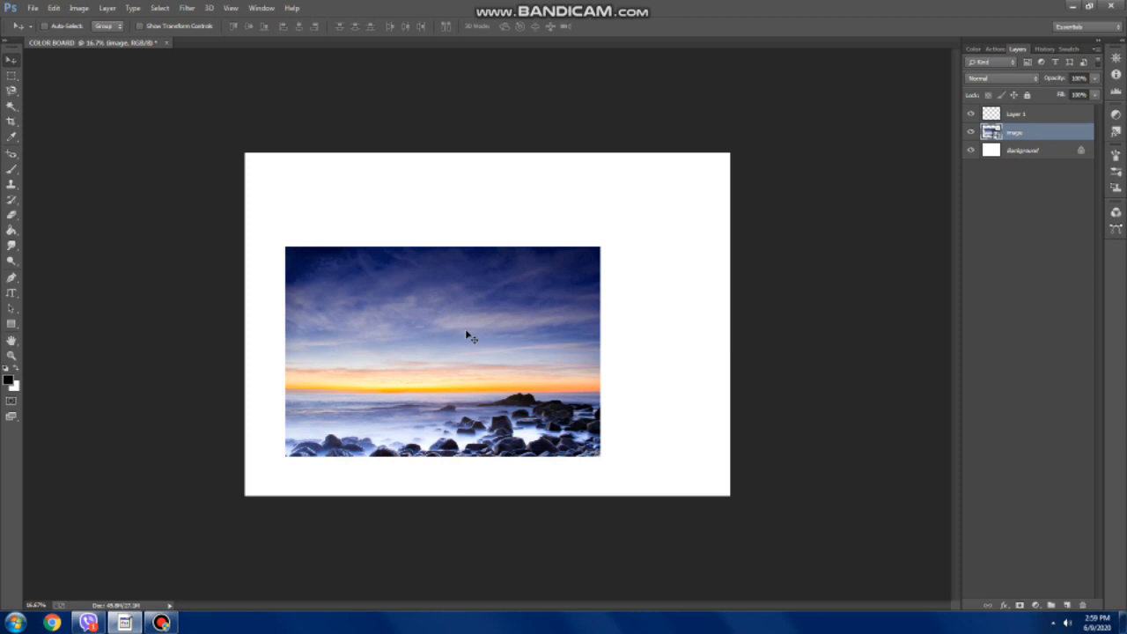
- Draw a small circular selection on Layer 1 in the white area right of the seascape with the Elliptical Marquee
{"action": "left_click", "coordinate": [1027, 113]}
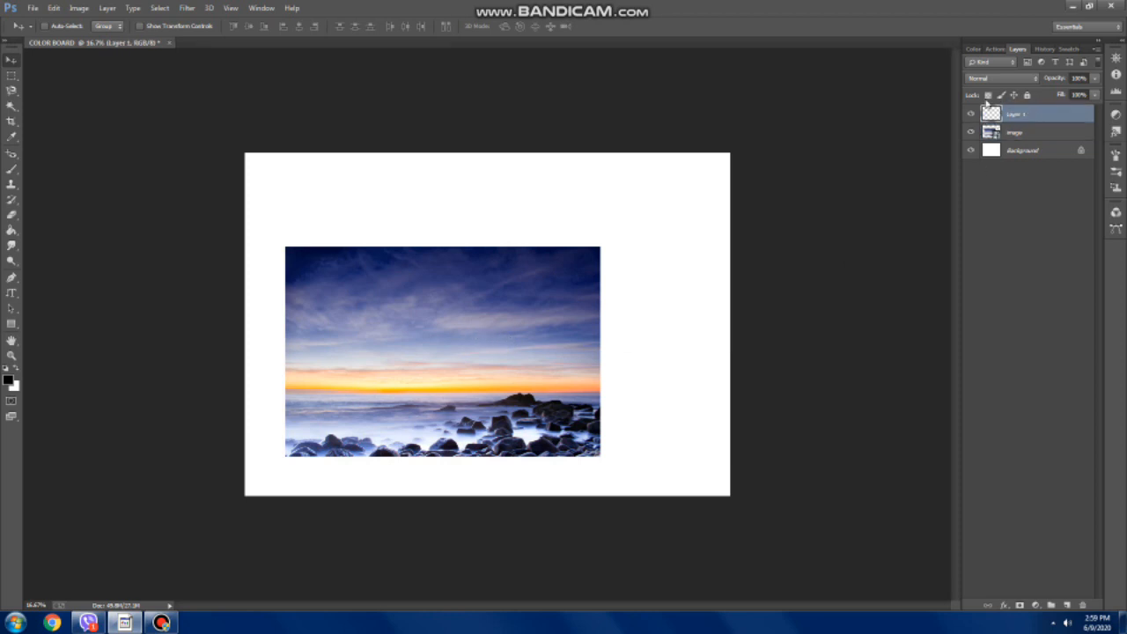
{"action": "left_click", "coordinate": [16, 80]}
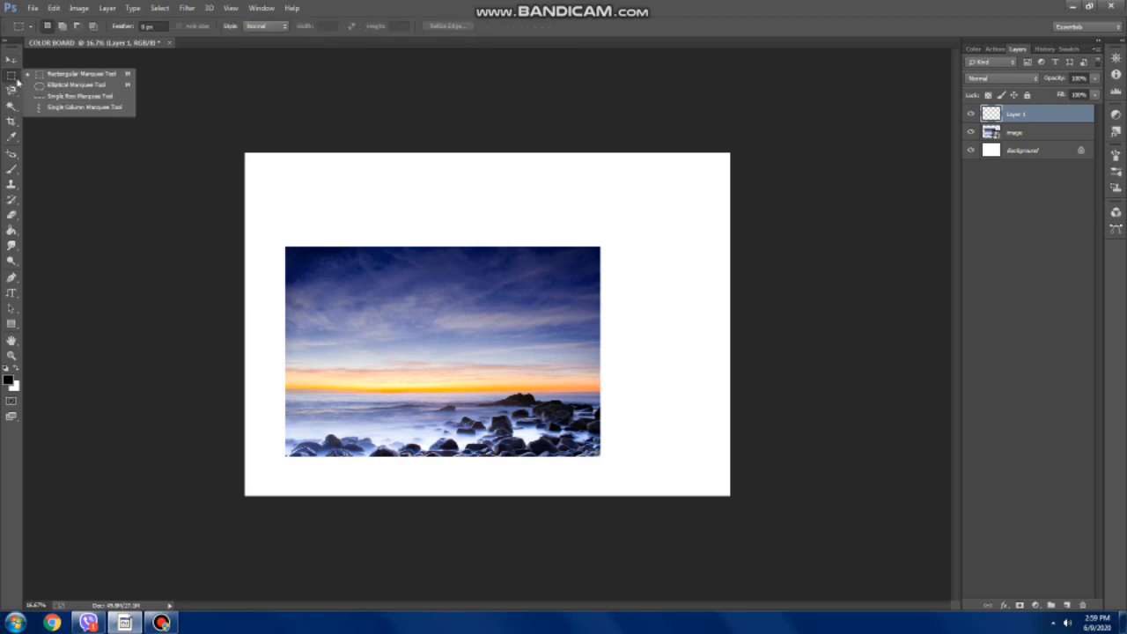
{"action": "left_click", "coordinate": [78, 86]}
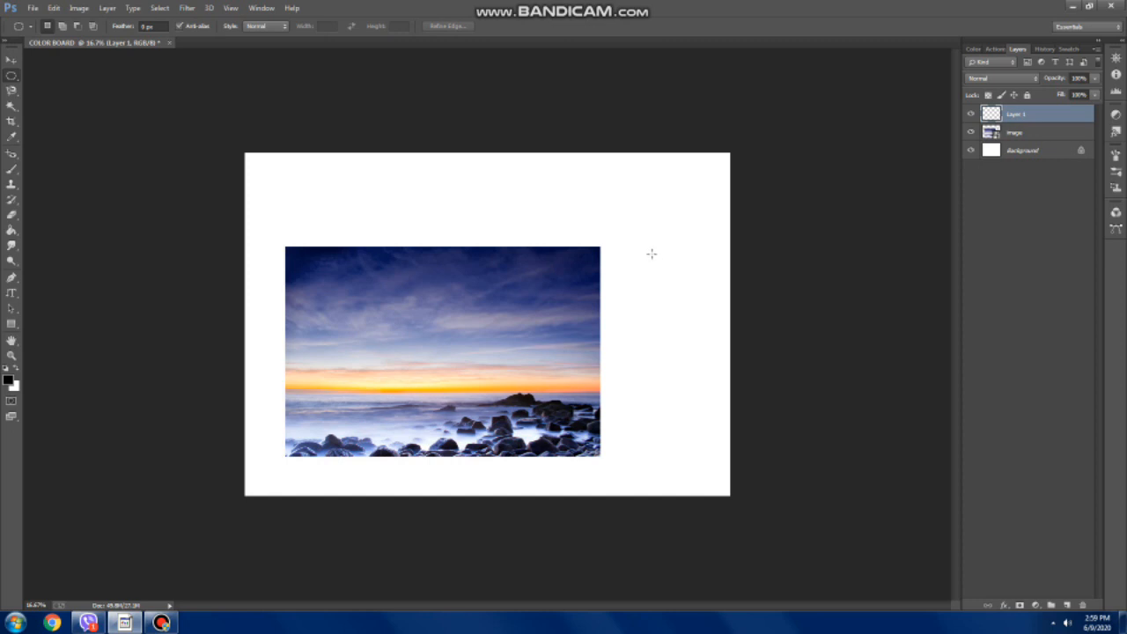
{"action": "left_click_drag", "start_coordinate": [648, 251], "coordinate": [702, 305]}
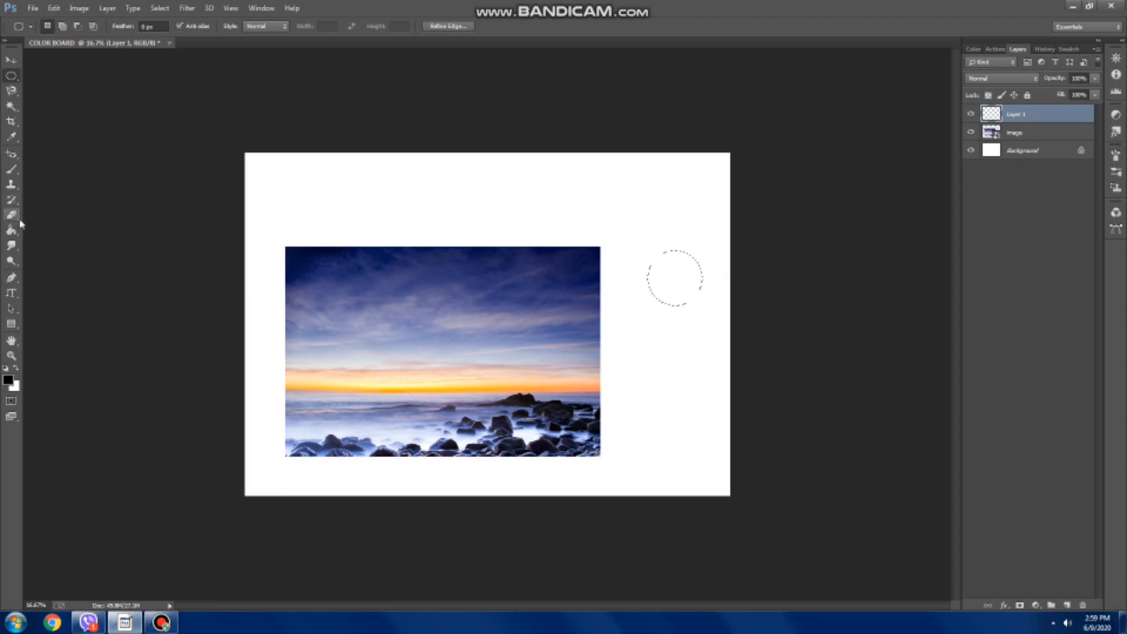
- Sample the dark navy from the seascape's sky and fill the circular selection with it
{"action": "left_click", "coordinate": [10, 137]}
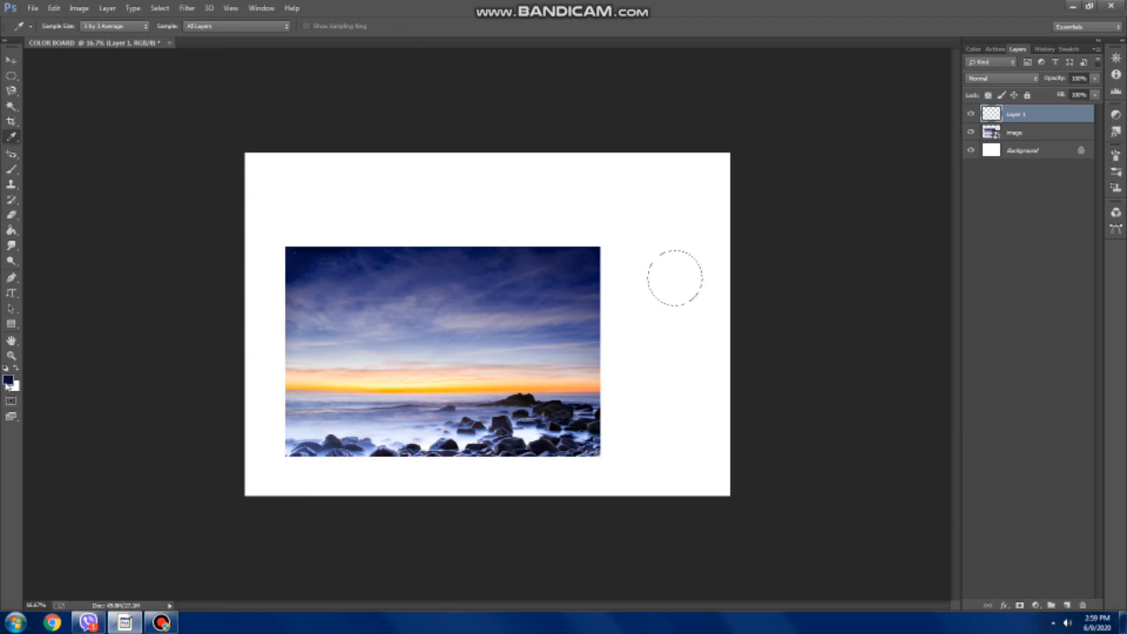
{"action": "left_click", "coordinate": [11, 230]}
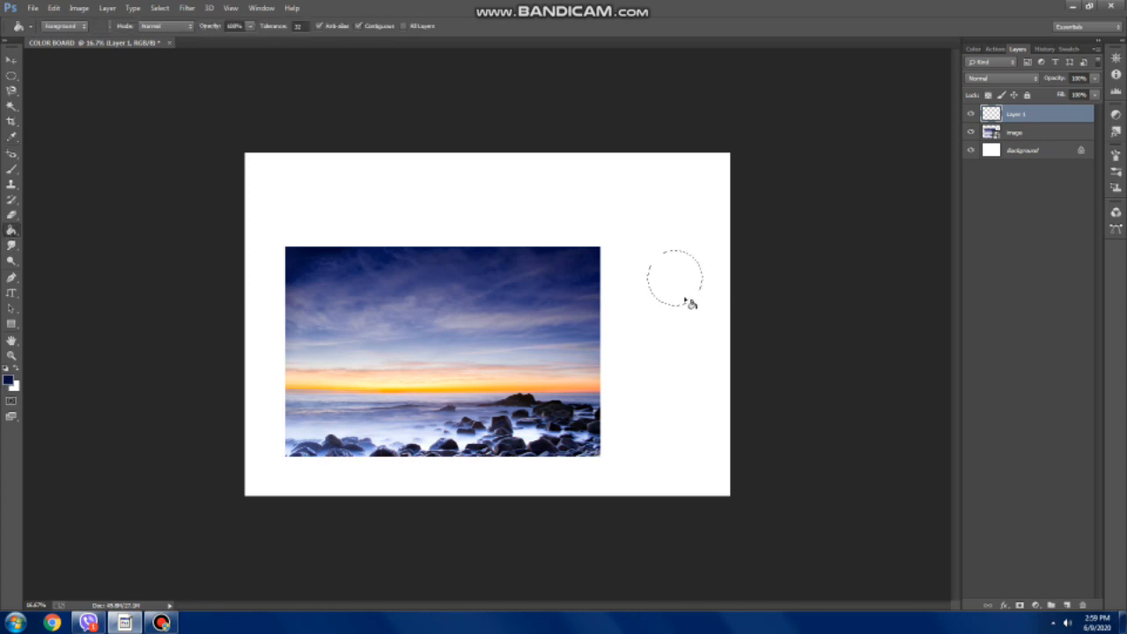
{"action": "left_click", "coordinate": [680, 284]}
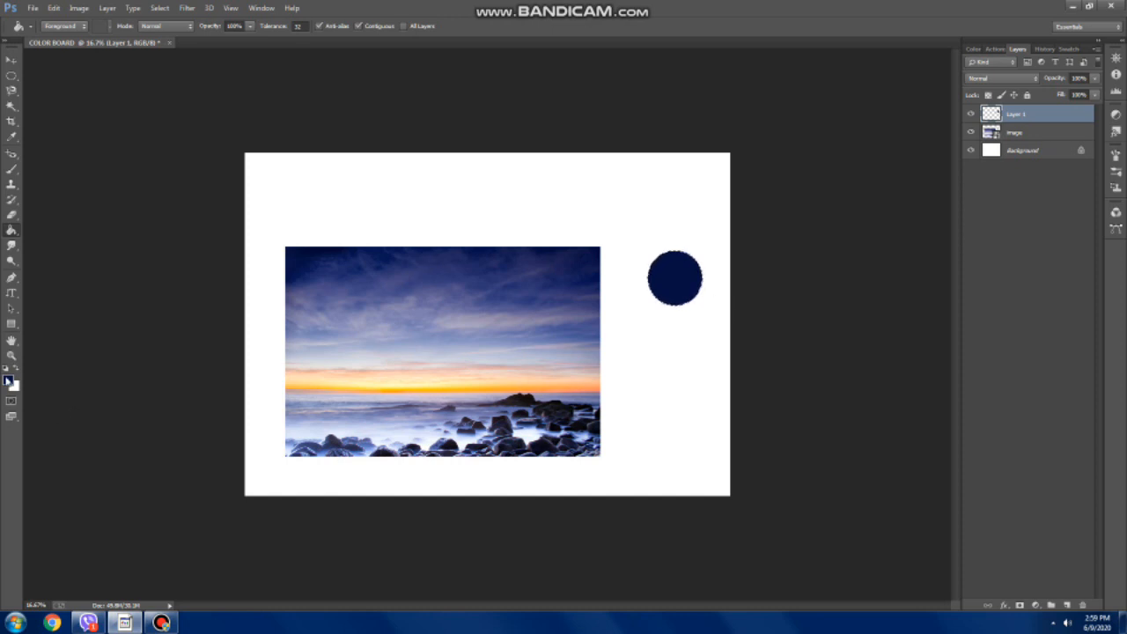
- Match the foreground colour to PANTONE 2766 C in the PANTONE+ Solid Coated colour library
{"action": "left_click", "coordinate": [9, 380]}
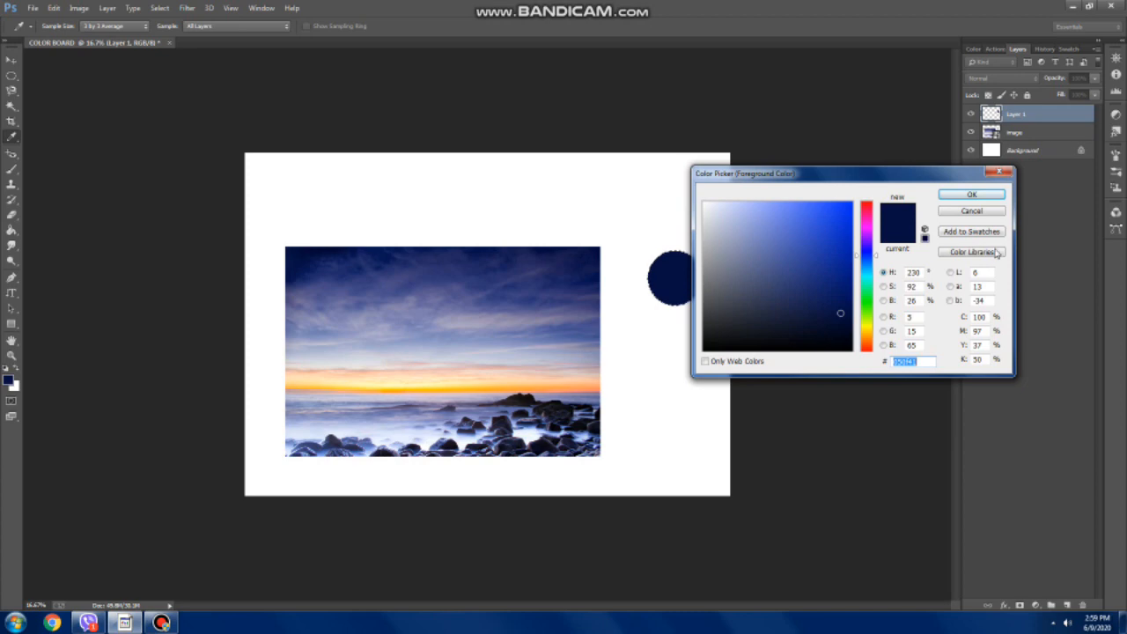
{"action": "left_click", "coordinate": [995, 254]}
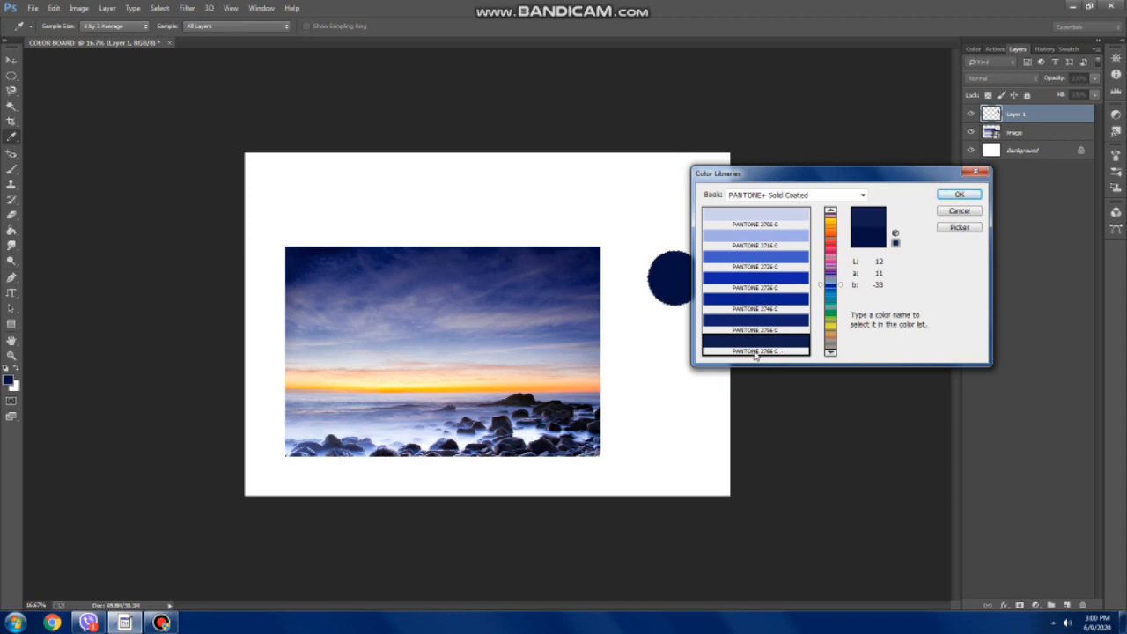
{"action": "left_click", "coordinate": [960, 195]}
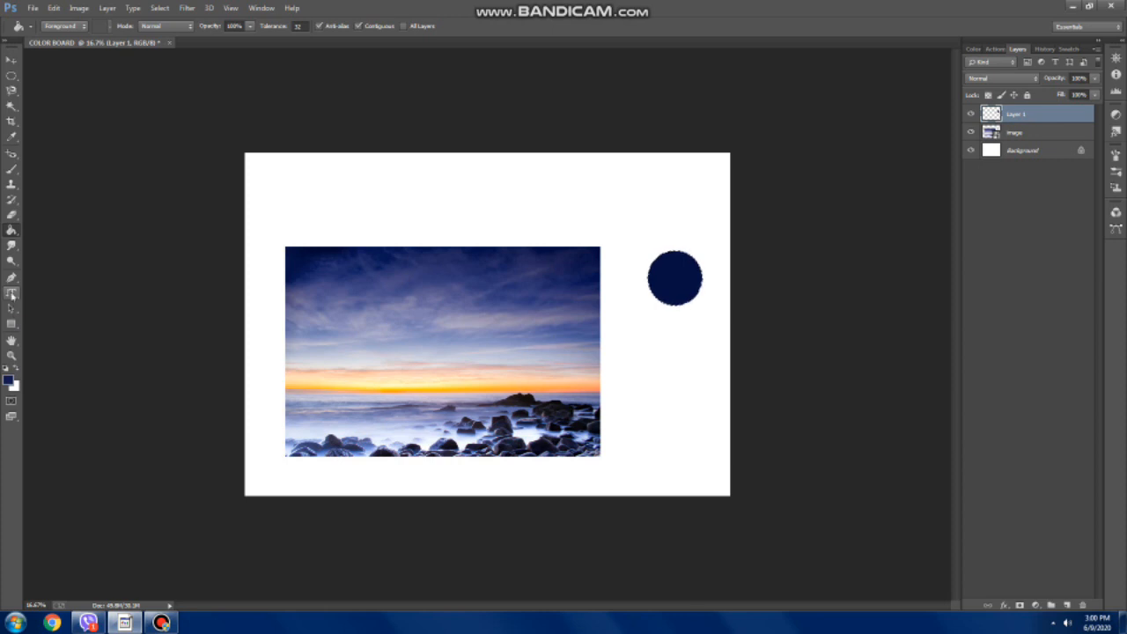
- Start a text layer on the navy circle and set its text colour to near-white fcfcfe
{"action": "left_click", "coordinate": [11, 295]}
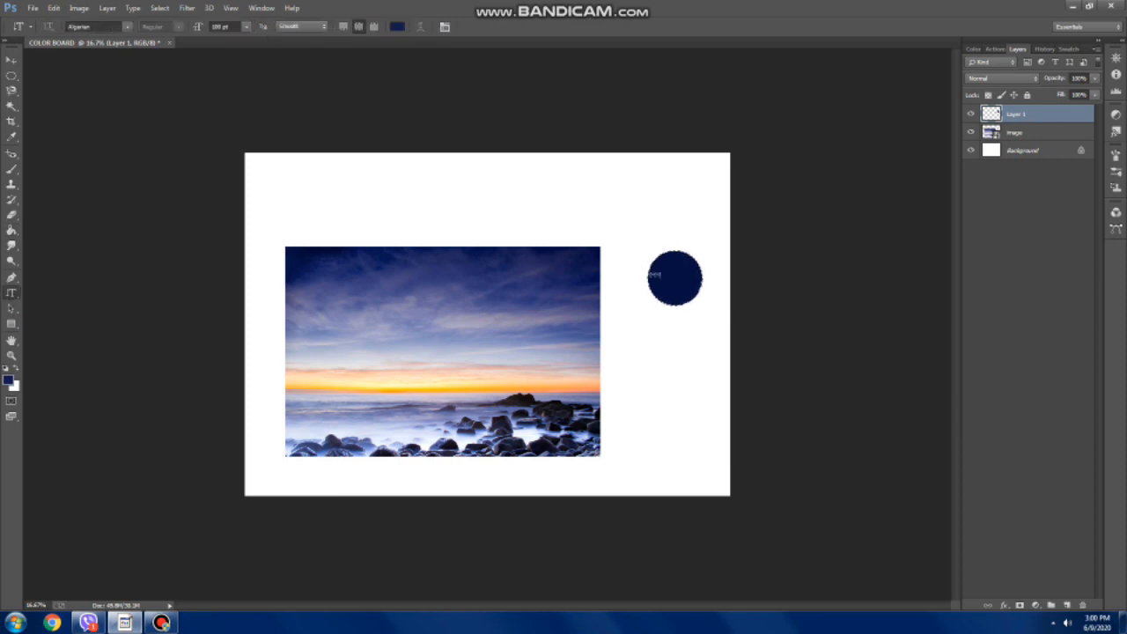
{"action": "left_click", "coordinate": [655, 273]}
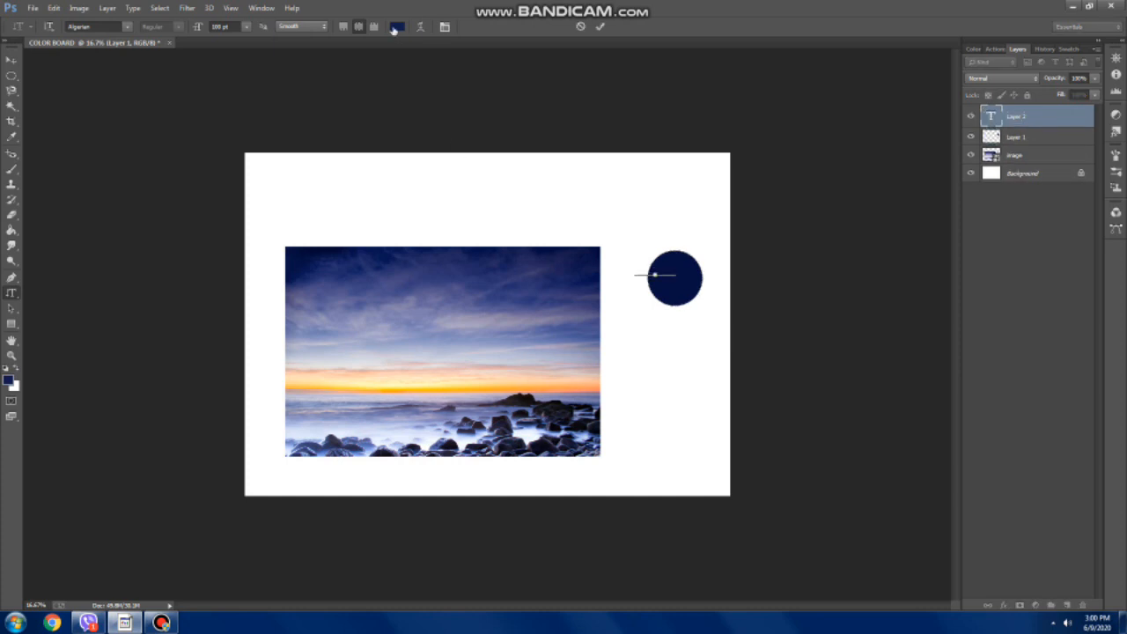
{"action": "left_click", "coordinate": [397, 27]}
{"action": "left_click", "coordinate": [705, 203]}
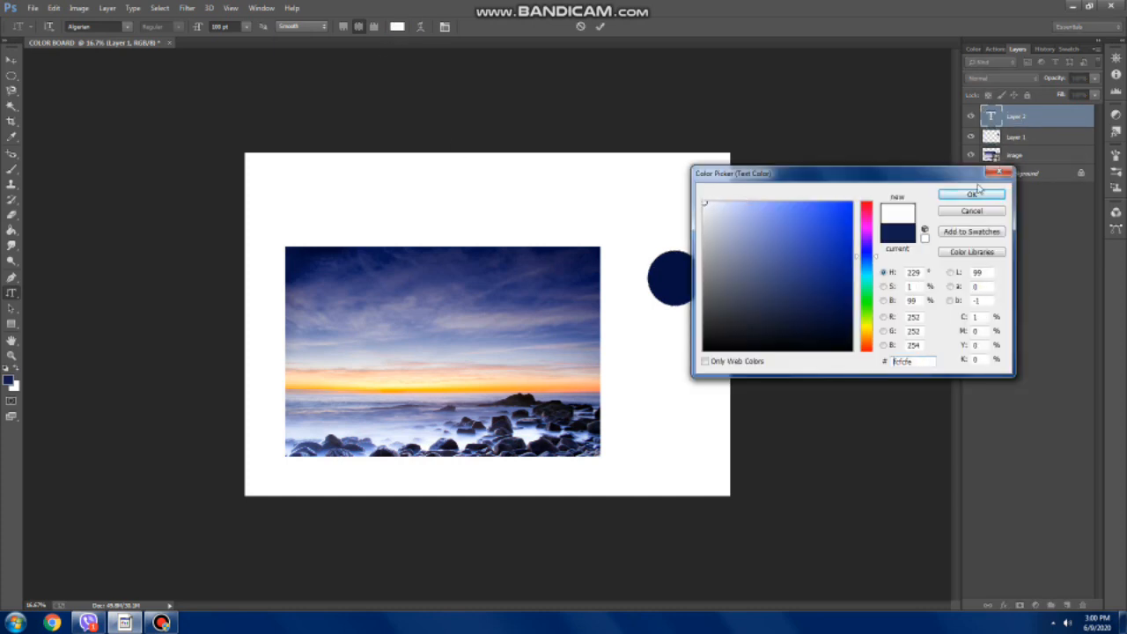
{"action": "left_click", "coordinate": [972, 195]}
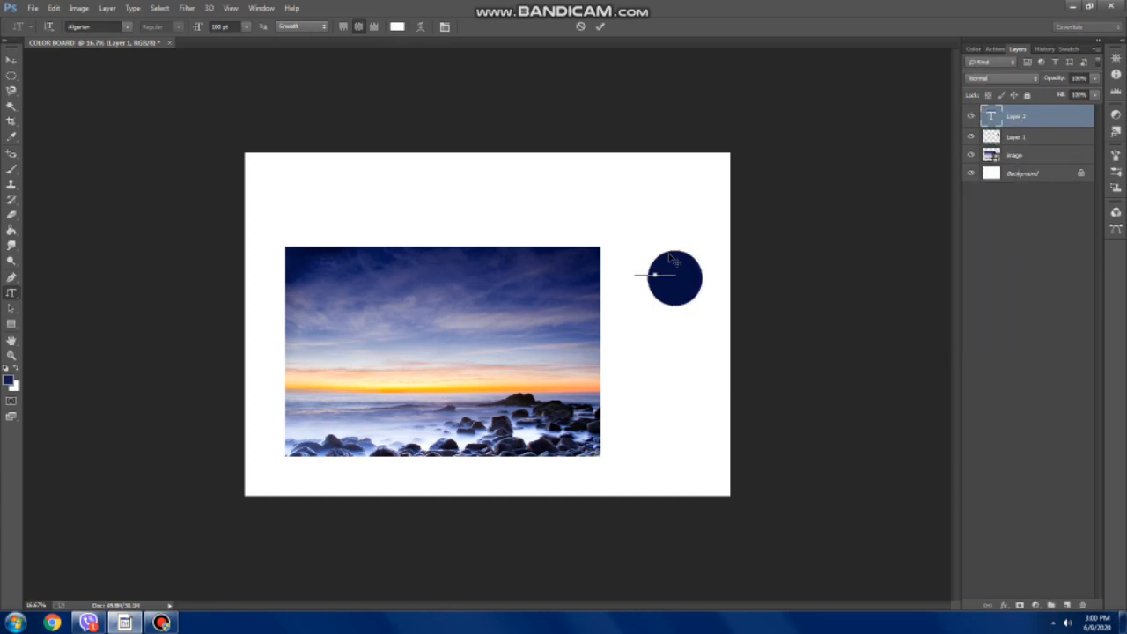
- Set the text size to 10 pt, enter the circle's Pantone colour name, and select the entered text
{"action": "left_click", "coordinate": [245, 28]}
{"action": "left_click", "coordinate": [238, 97]}
{"action": "type", "text": "0"}
{"action": "type", "text": "0"}
{"action": "type", "text": "0"}
{"action": "double_click", "coordinate": [657, 267]}
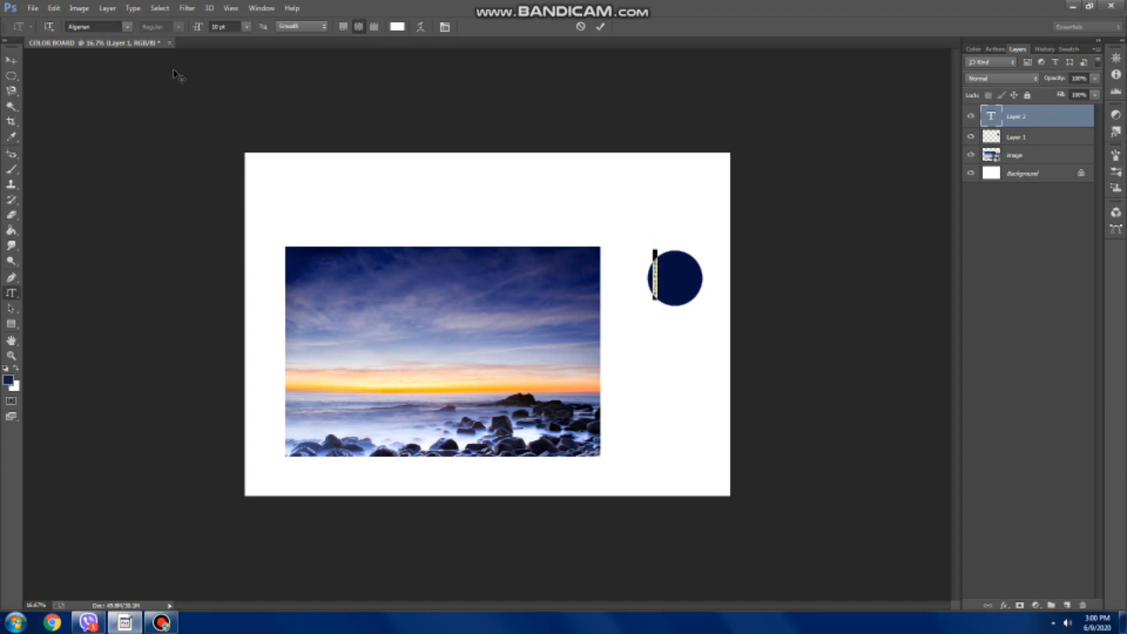
- Switch the Pantone label to horizontal orientation, move it to the middle of the circle, and set its size to 12 pt
{"action": "left_click", "coordinate": [48, 26]}
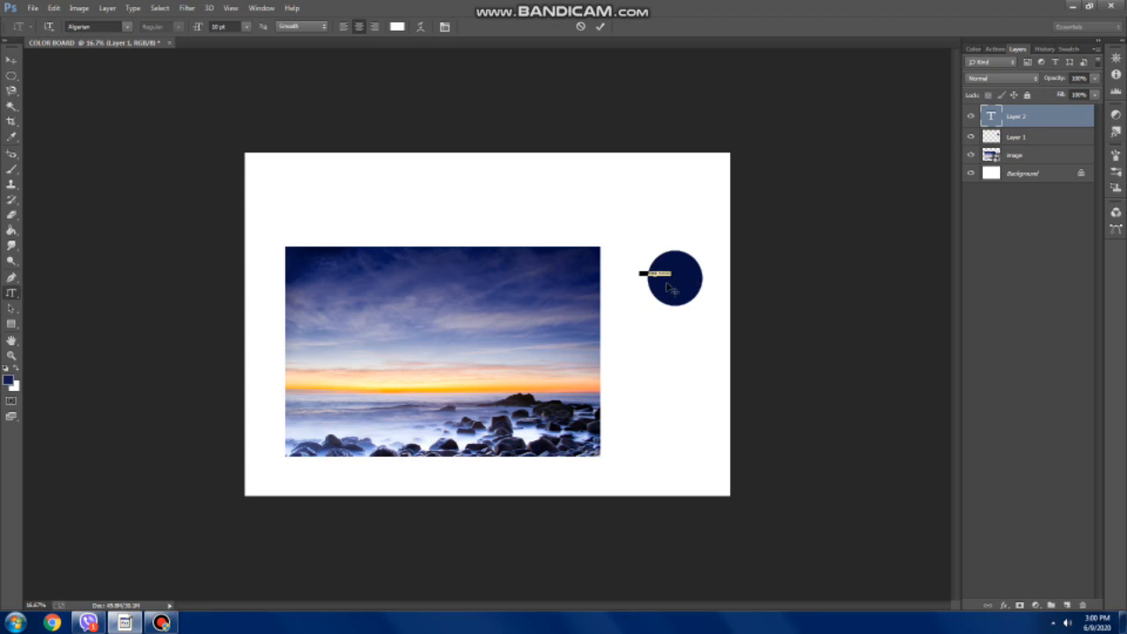
{"action": "left_click_drag", "start_coordinate": [670, 288], "coordinate": [686, 295]}
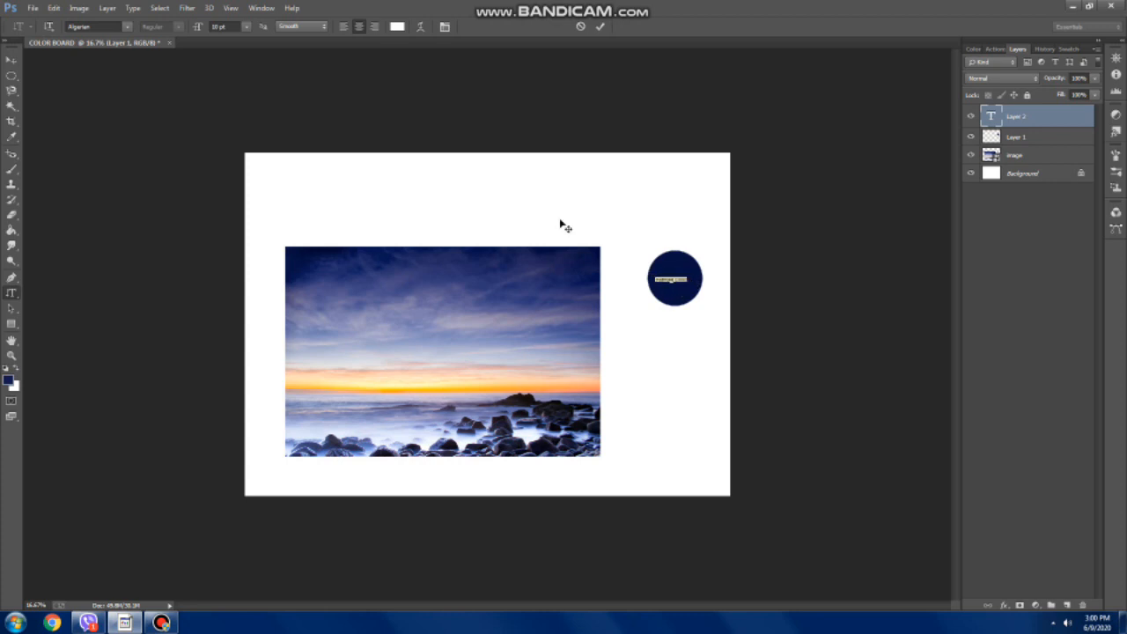
{"action": "left_click", "coordinate": [247, 26]}
{"action": "left_click", "coordinate": [244, 107]}
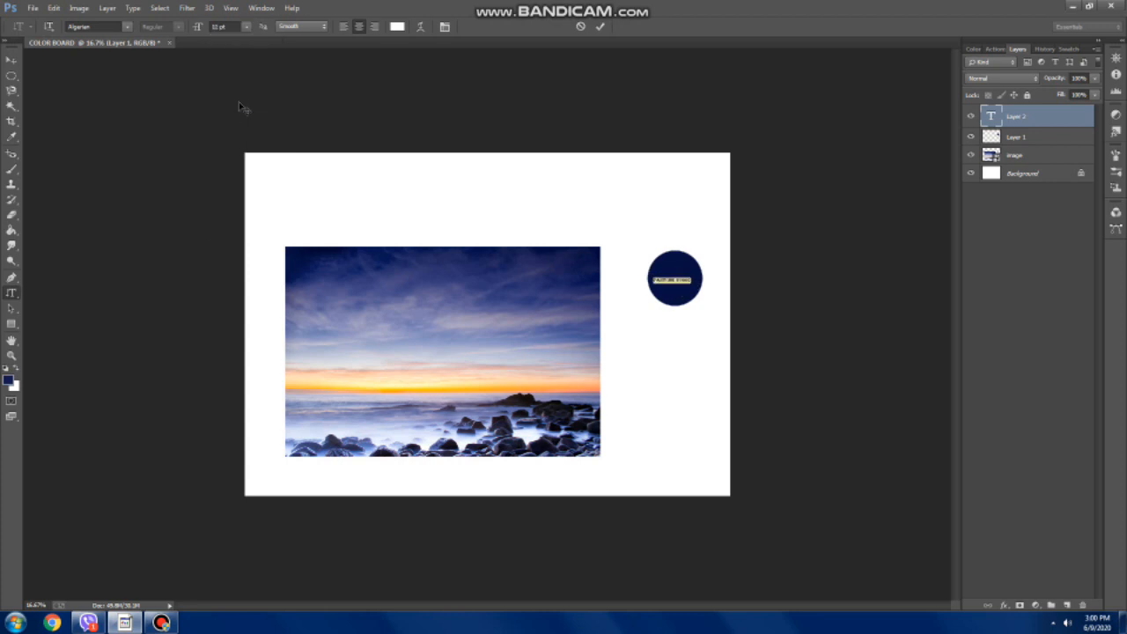
- Set the navy circle's Pantone label size to 16 pt, recentre the label on the circle, and commit the text
{"action": "left_click", "coordinate": [247, 26]}
{"action": "left_click", "coordinate": [236, 148]}
{"action": "left_click", "coordinate": [217, 27]}
{"action": "key", "text": "Down"}
{"action": "key", "text": "Down"}
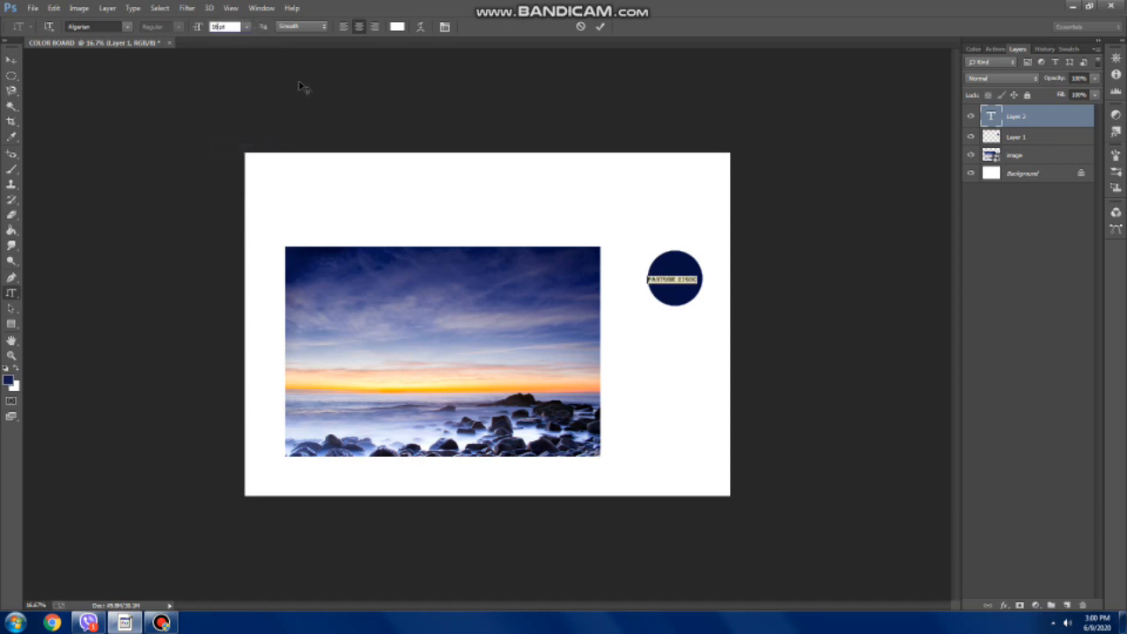
{"action": "left_click_drag", "start_coordinate": [669, 294], "coordinate": [673, 293]}
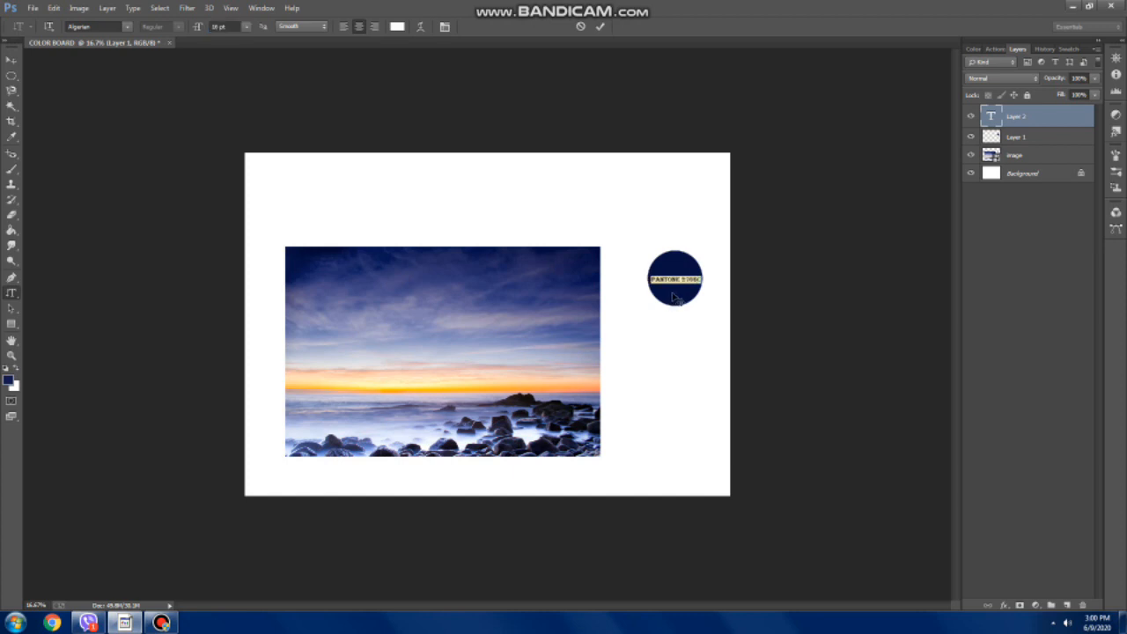
{"action": "key", "text": "ctrl+Return"}
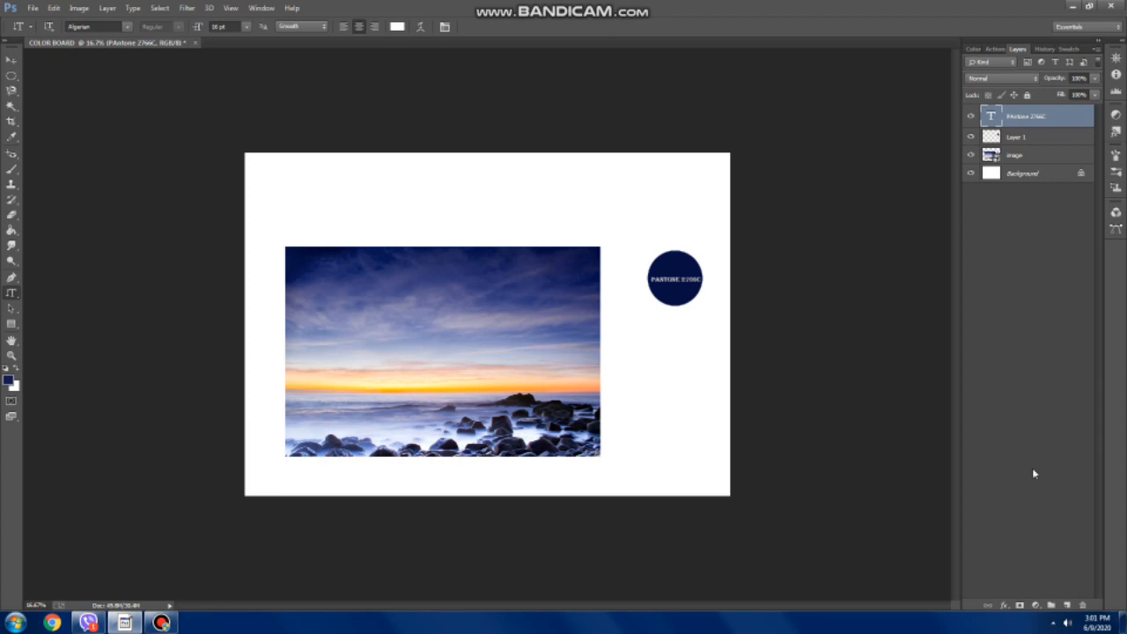
- Duplicate the navy circle layer and place the copy directly below the original circle
{"action": "left_click", "coordinate": [1021, 141]}
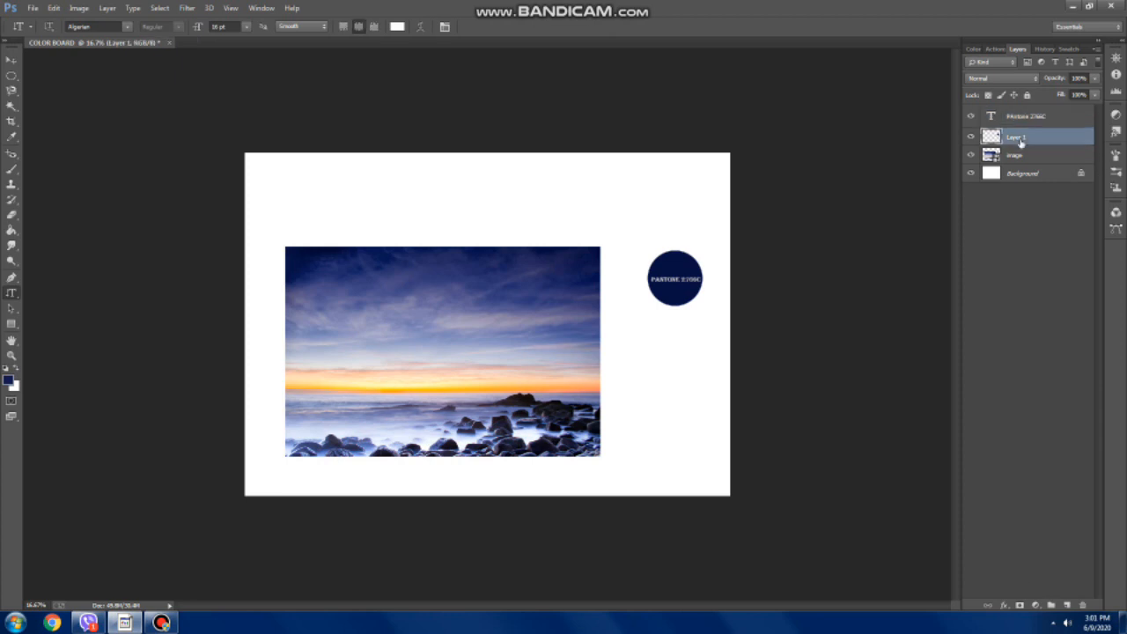
{"action": "right_click", "coordinate": [1021, 143]}
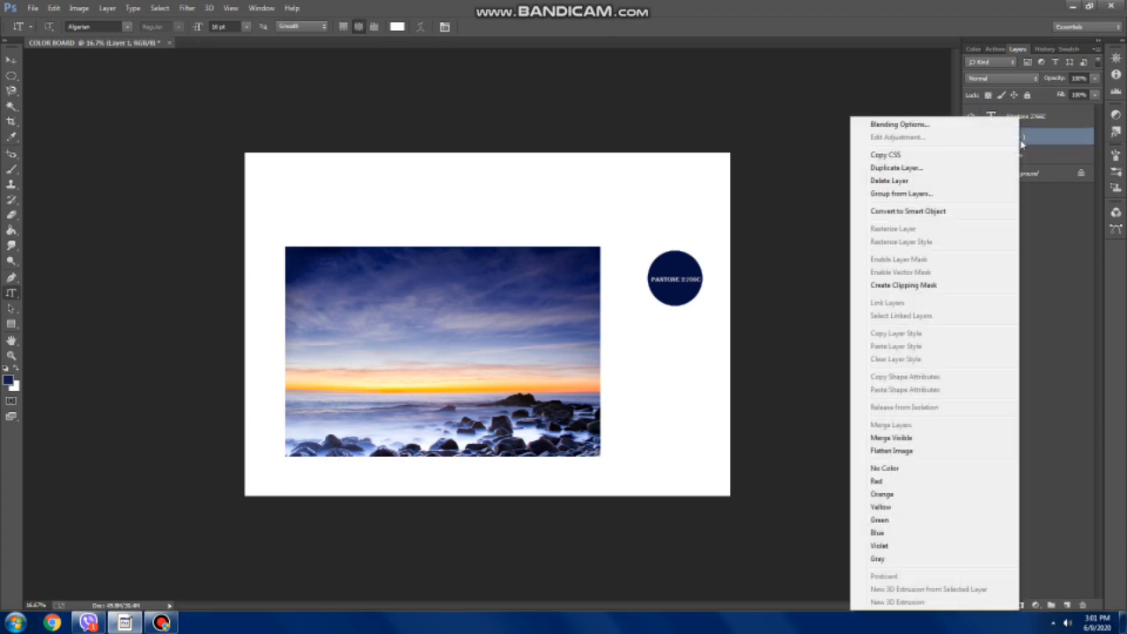
{"action": "left_click", "coordinate": [908, 168]}
{"action": "key", "text": "Return"}
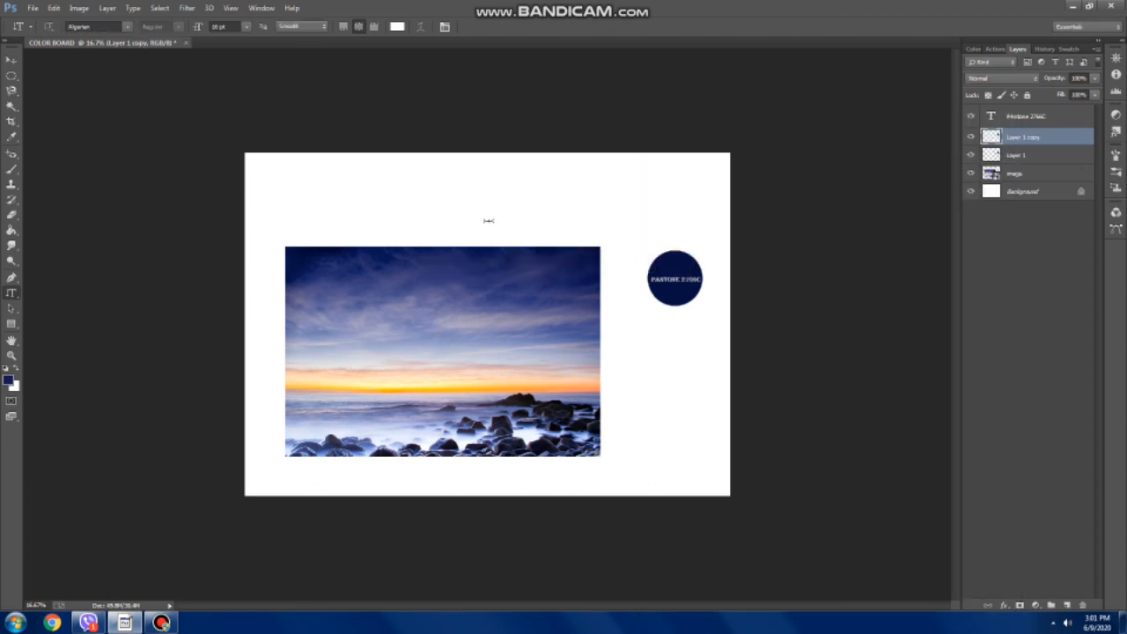
{"action": "left_click", "coordinate": [11, 61]}
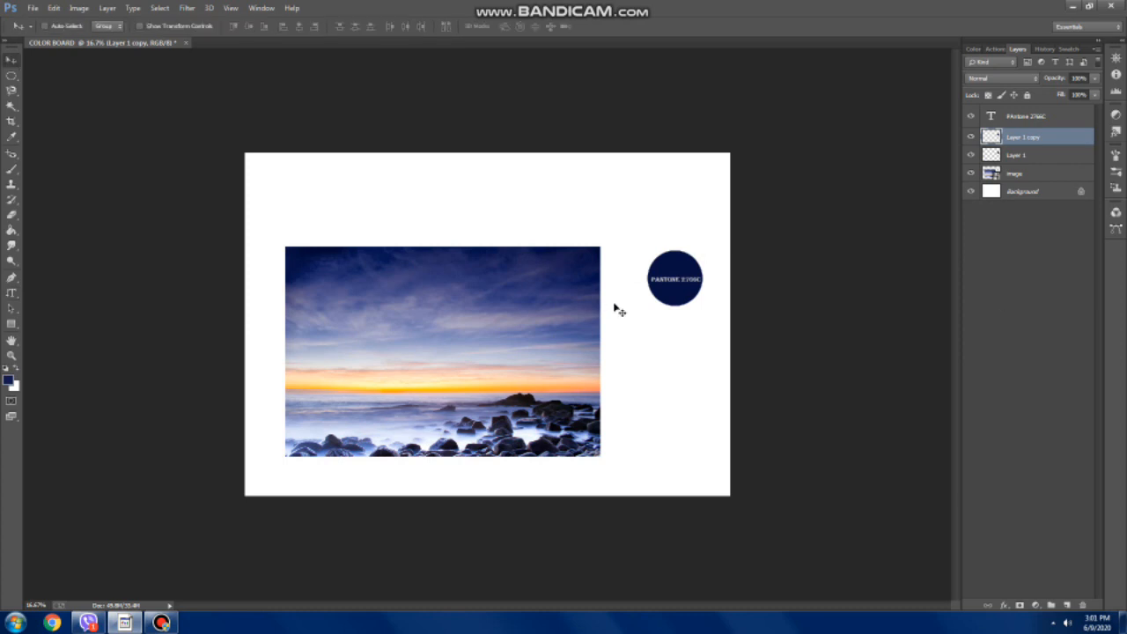
{"action": "left_click_drag", "start_coordinate": [668, 274], "coordinate": [670, 344]}
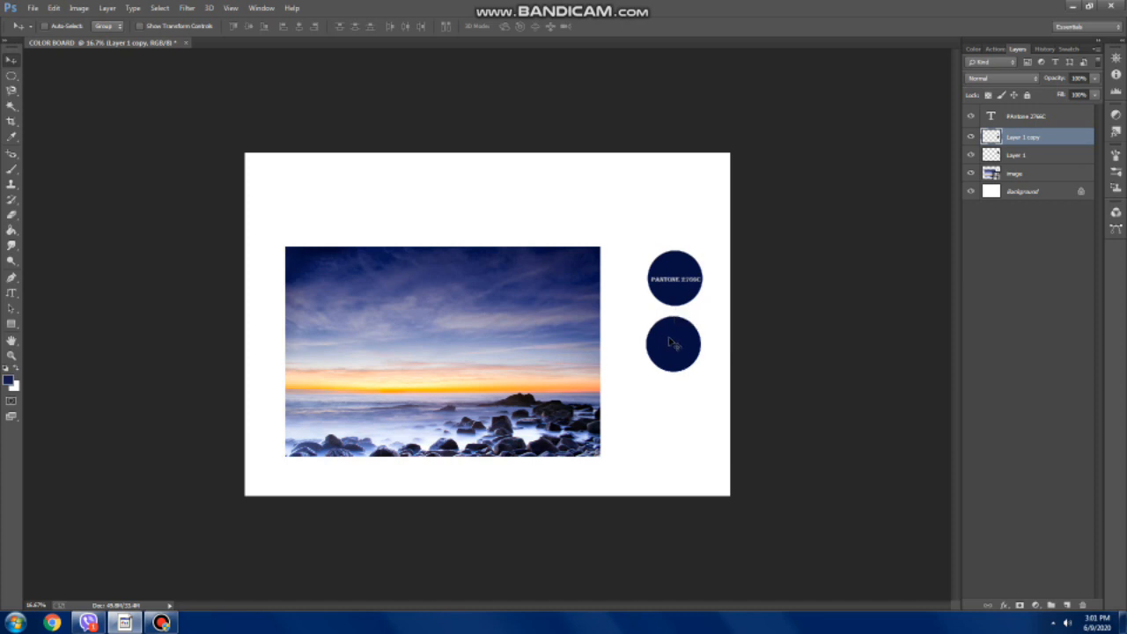
- Sample the golden yellow from the image's horizon and fill the second circle with it
{"action": "left_click", "coordinate": [11, 137]}
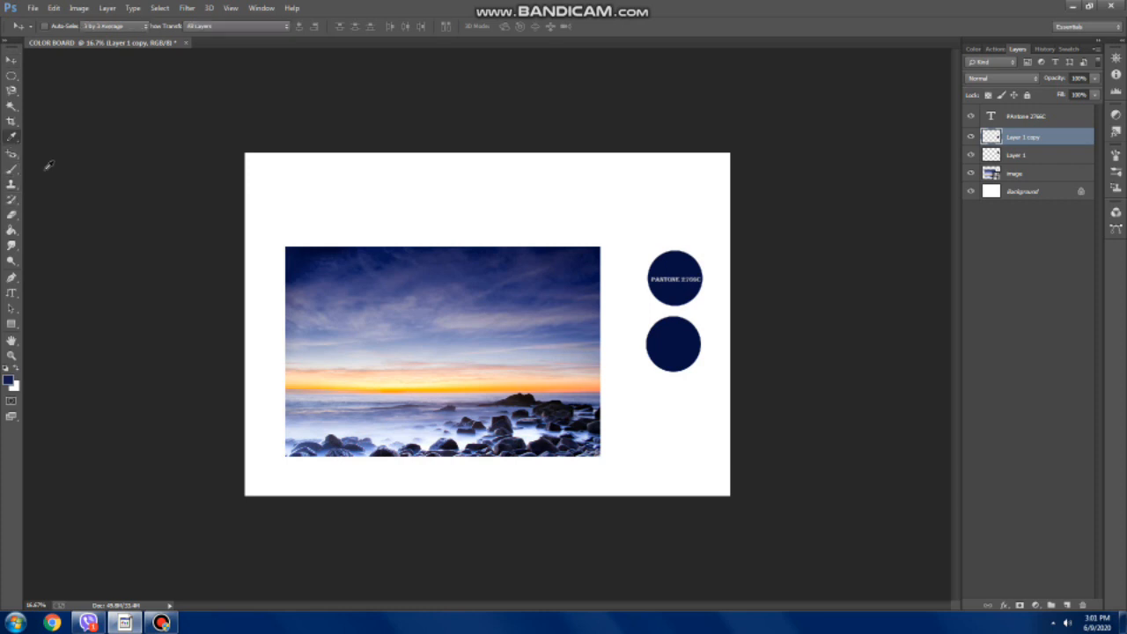
{"action": "left_click", "coordinate": [343, 384]}
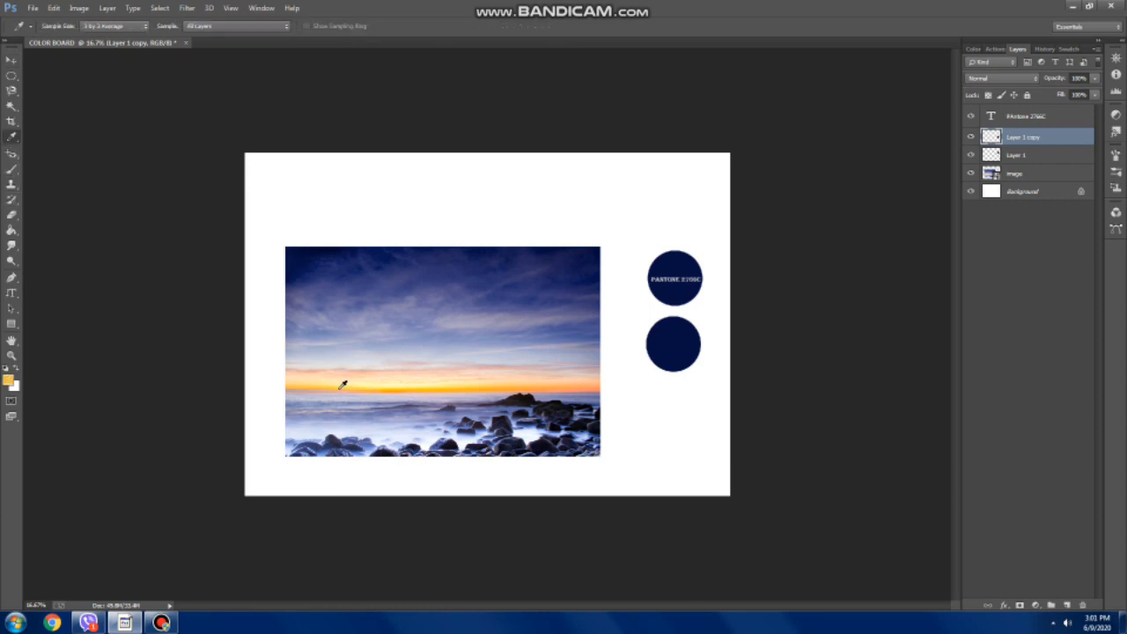
{"action": "left_click", "coordinate": [11, 230]}
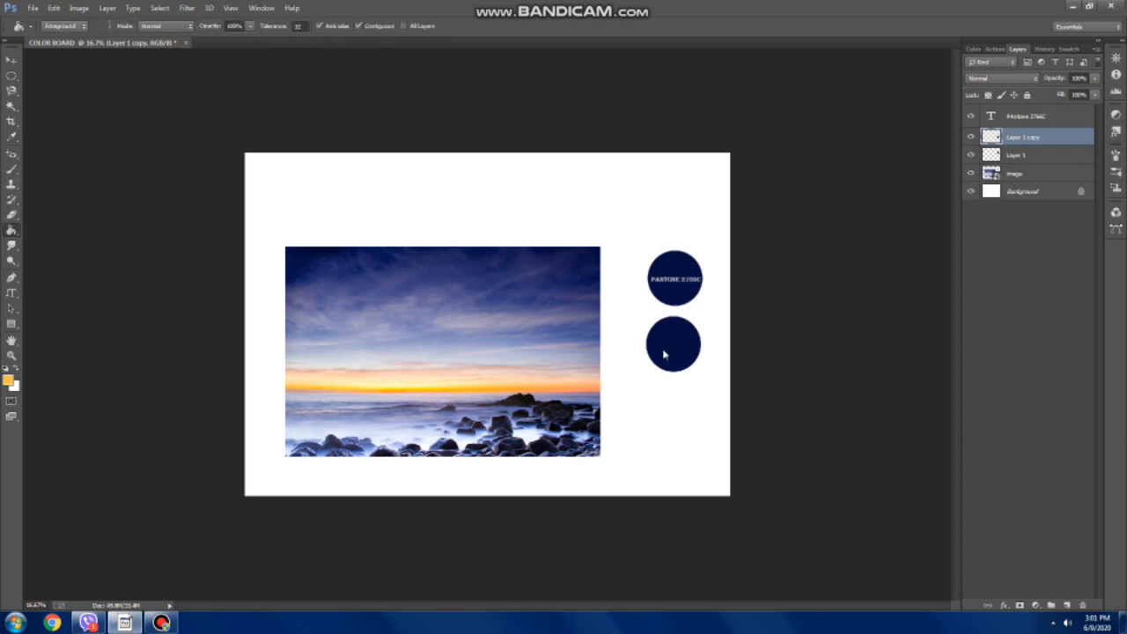
{"action": "left_click", "coordinate": [664, 354]}
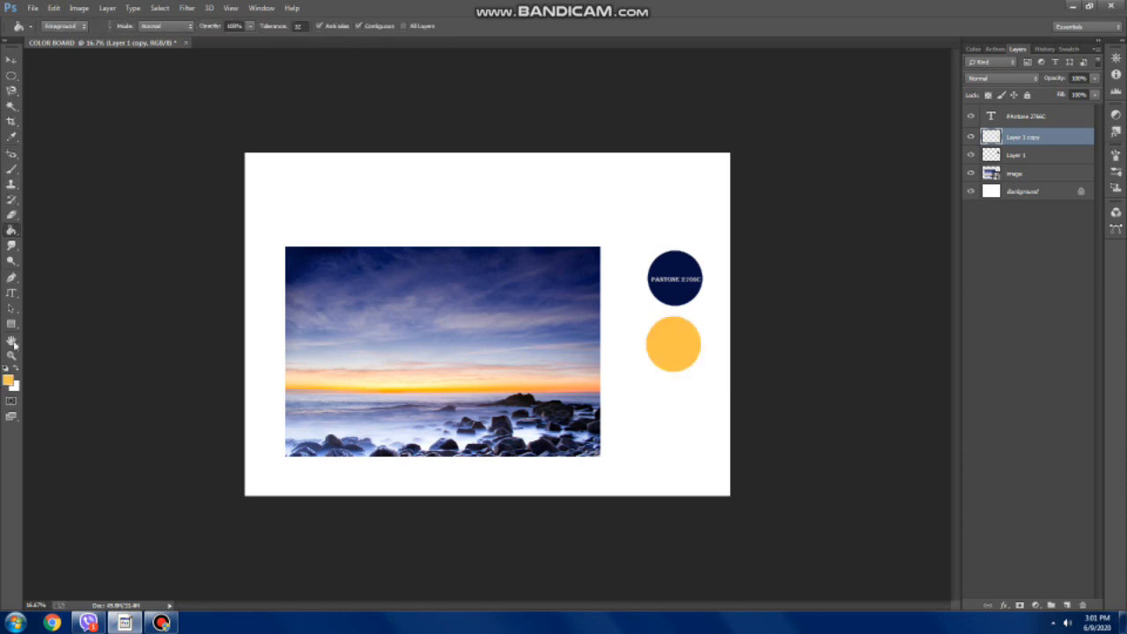
- Match the yellow foreground colour to PANTONE 142 C in the PANTONE+ Solid Coated colour library
{"action": "left_click", "coordinate": [11, 292]}
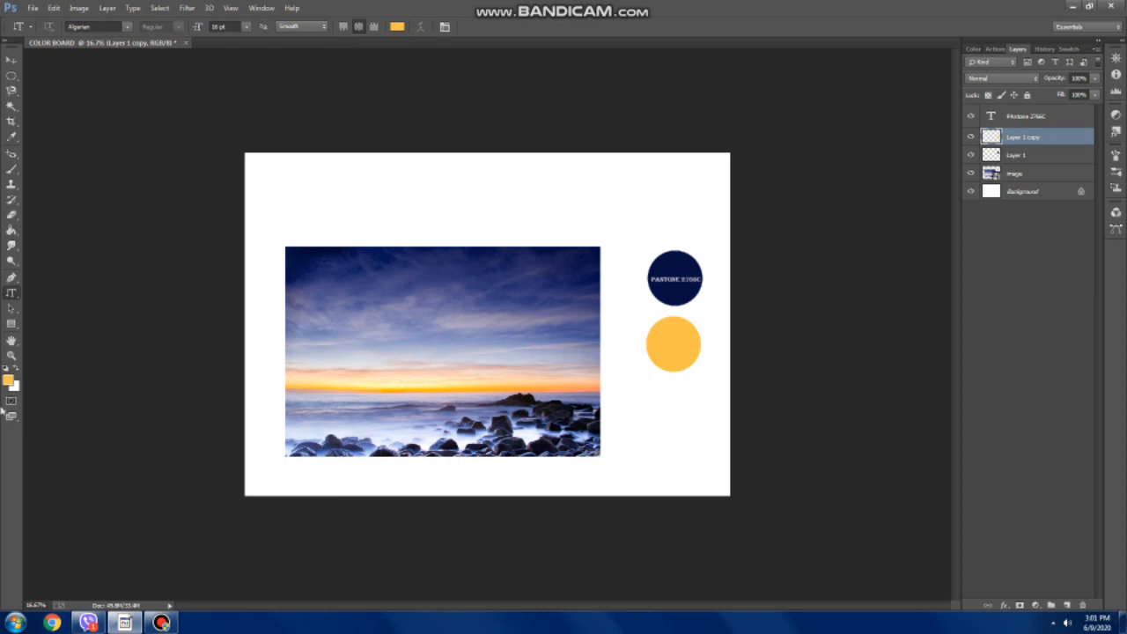
{"action": "left_click", "coordinate": [9, 380]}
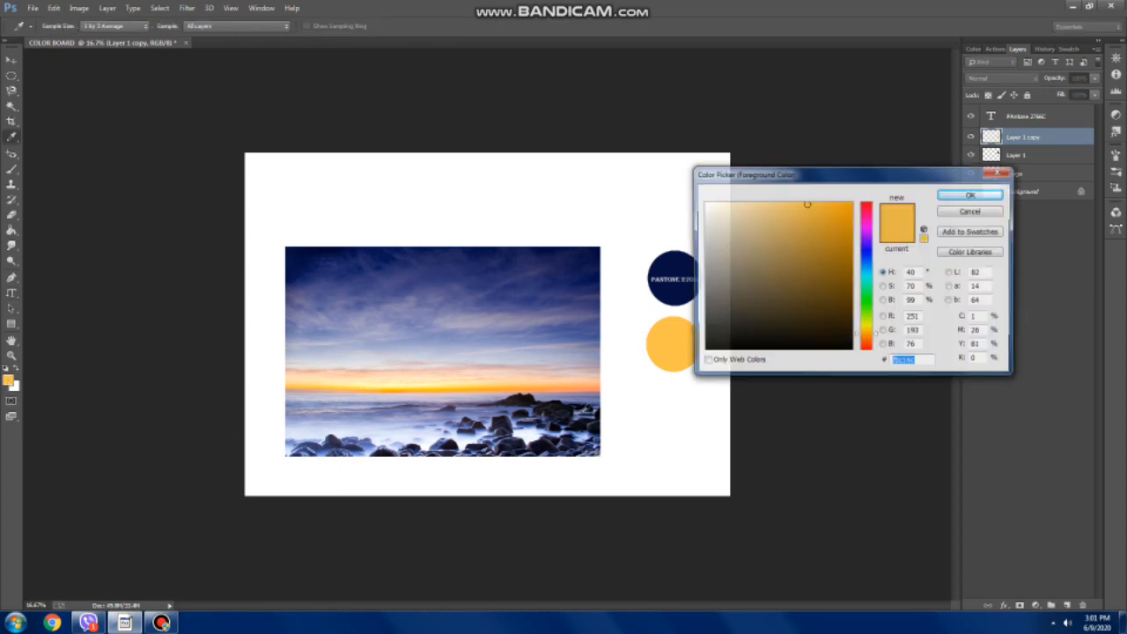
{"action": "left_click", "coordinate": [971, 253]}
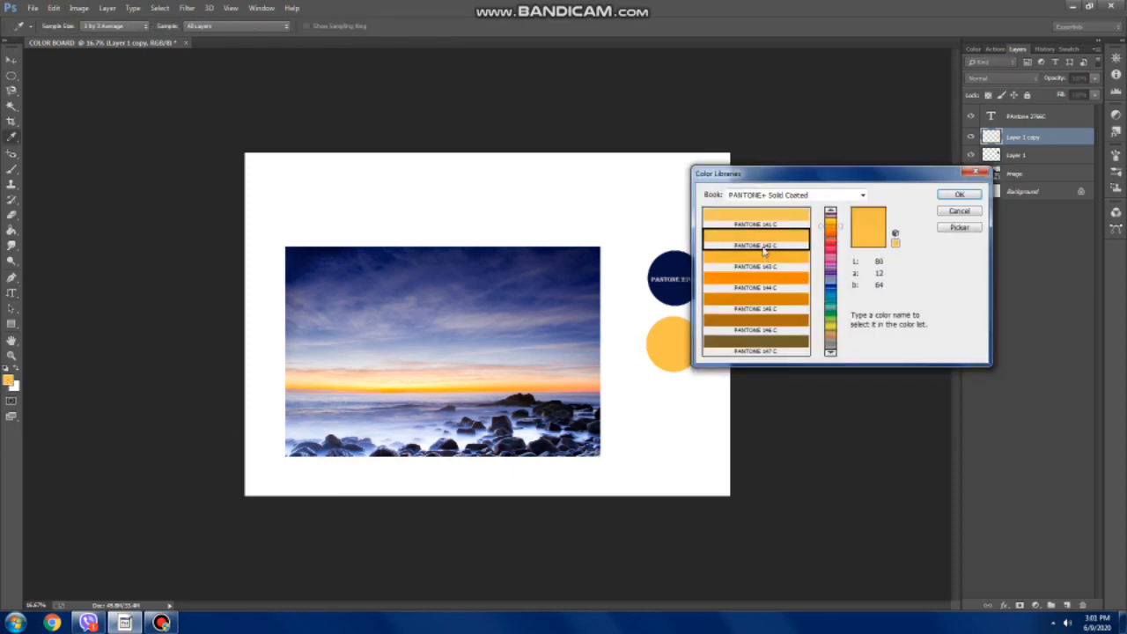
{"action": "left_click", "coordinate": [959, 194]}
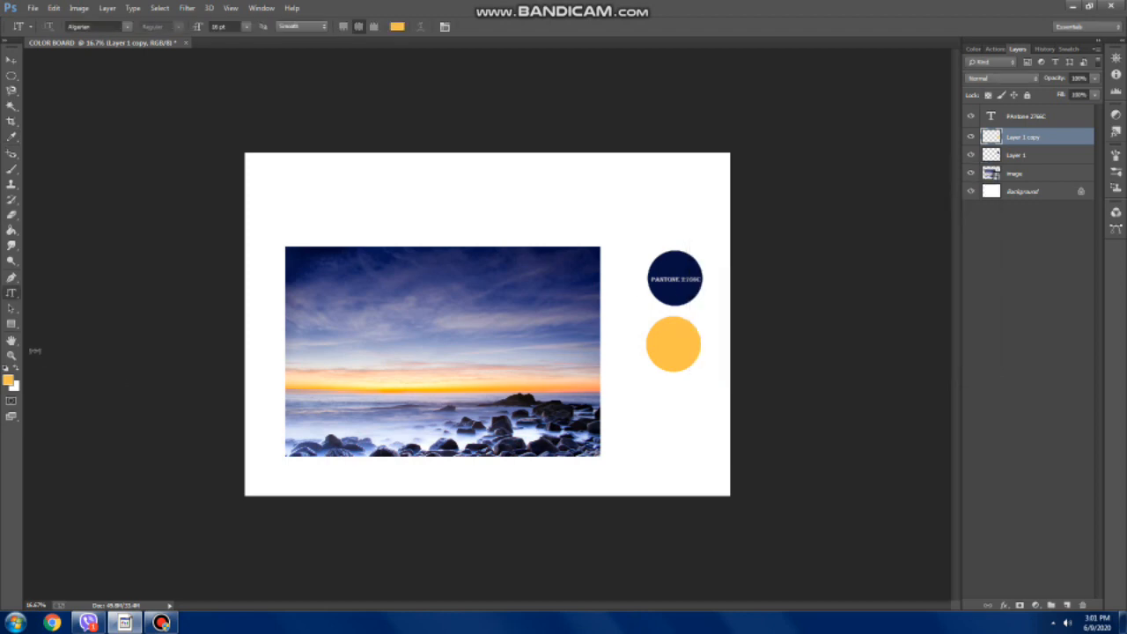
- Add a white horizontal text label reading PANTONE 142 C and centre it on the yellow circle
{"action": "left_click", "coordinate": [18, 370]}
{"action": "left_click", "coordinate": [653, 345]}
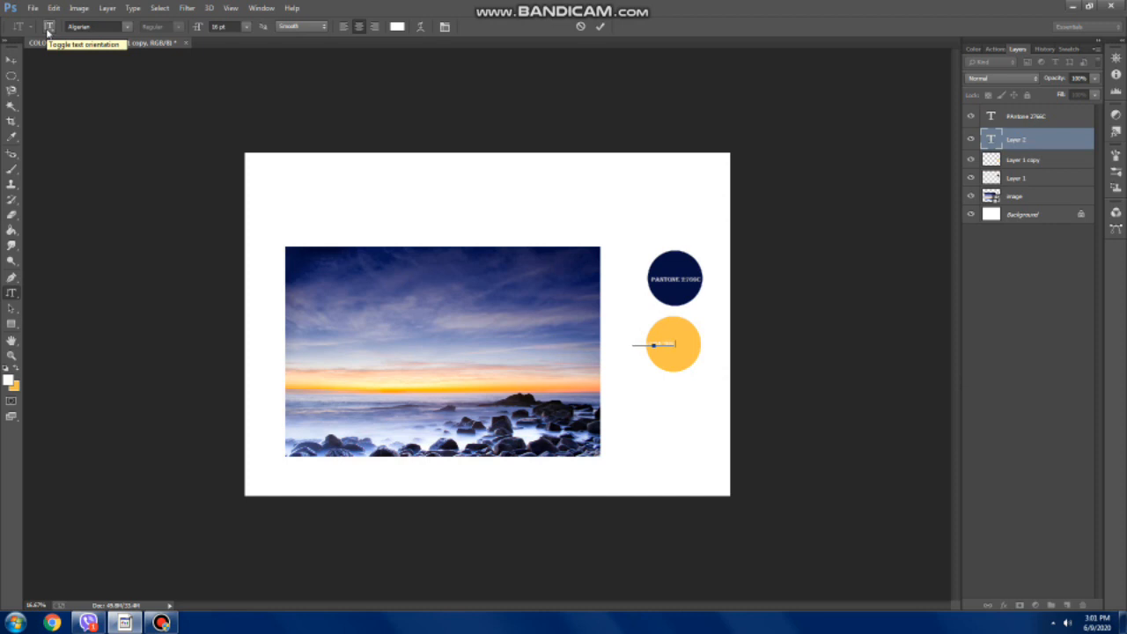
{"action": "left_click_drag", "start_coordinate": [665, 368], "coordinate": [678, 366]}
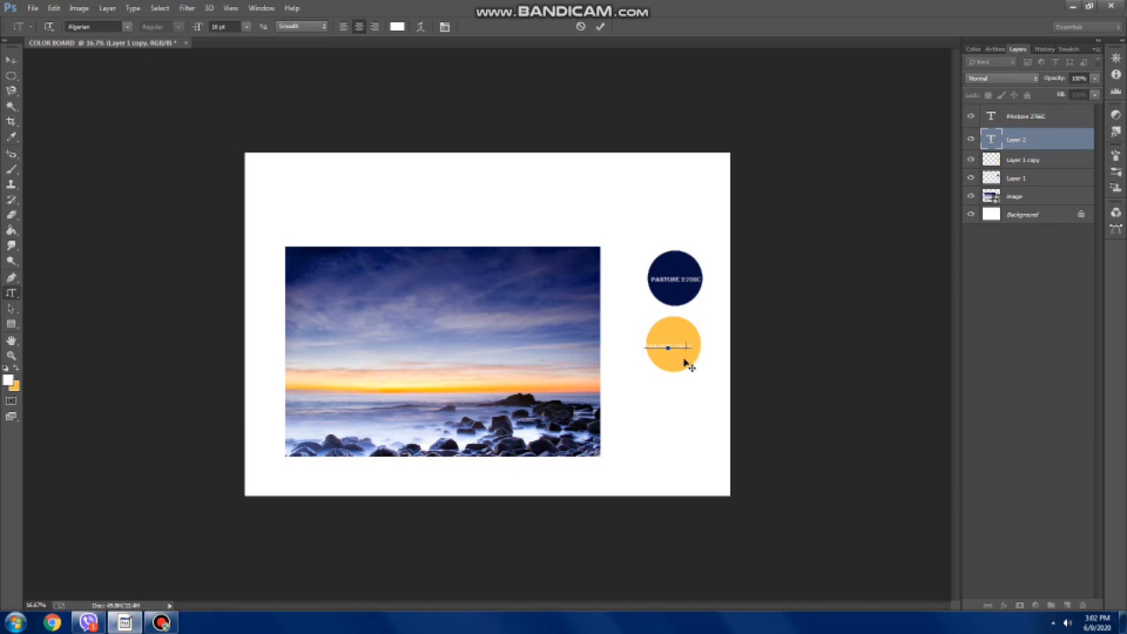
{"action": "left_click_drag", "start_coordinate": [685, 358], "coordinate": [688, 361]}
{"action": "left_click", "coordinate": [11, 59]}
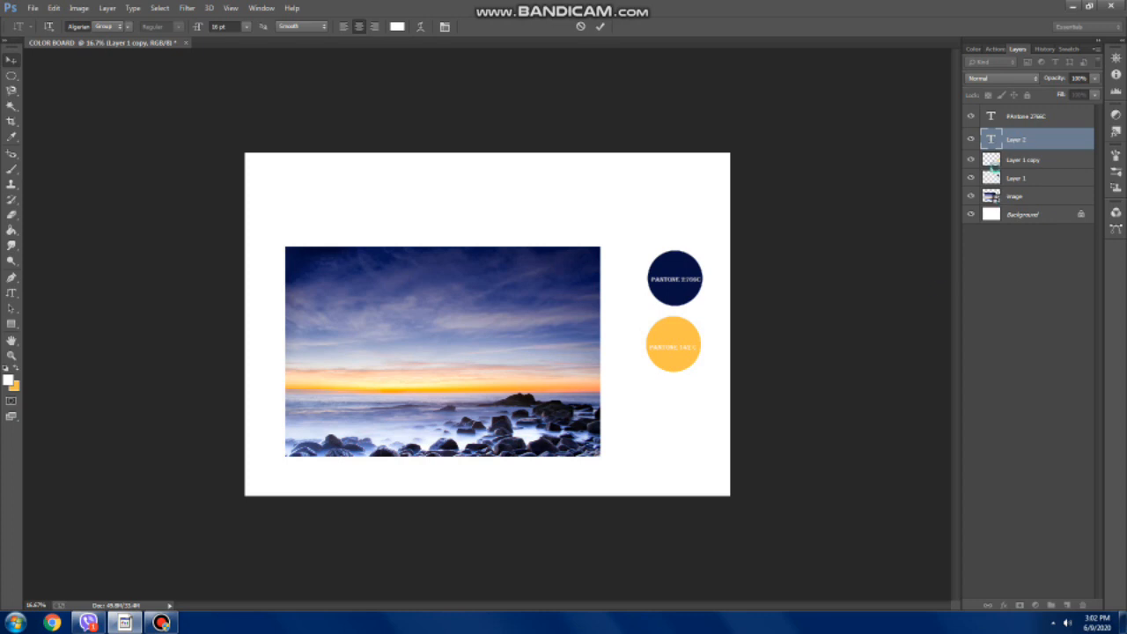
- Duplicate the yellow circle layer and place the copy below the yellow circle as the third swatch
{"action": "left_click", "coordinate": [1047, 161]}
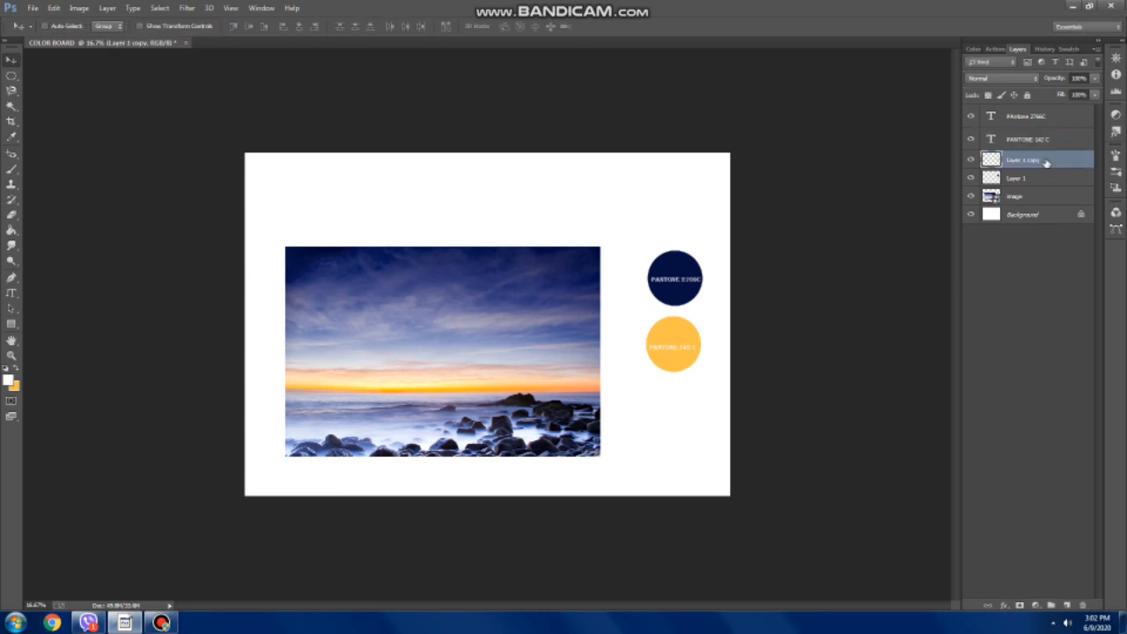
{"action": "right_click", "coordinate": [1046, 162]}
{"action": "left_click", "coordinate": [923, 169]}
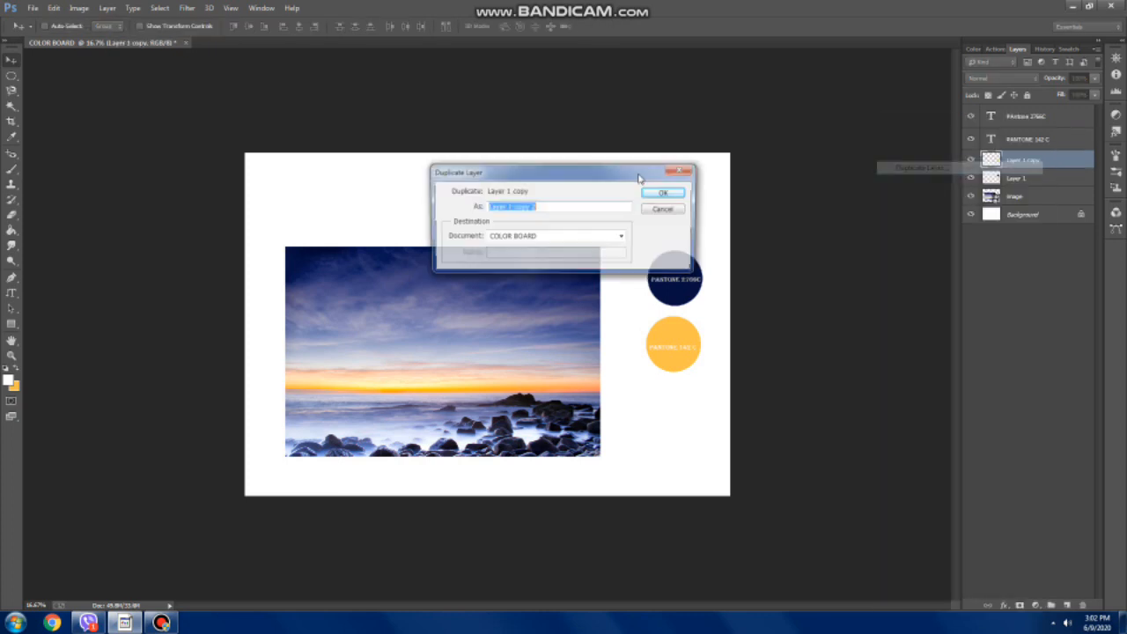
{"action": "left_click", "coordinate": [662, 193]}
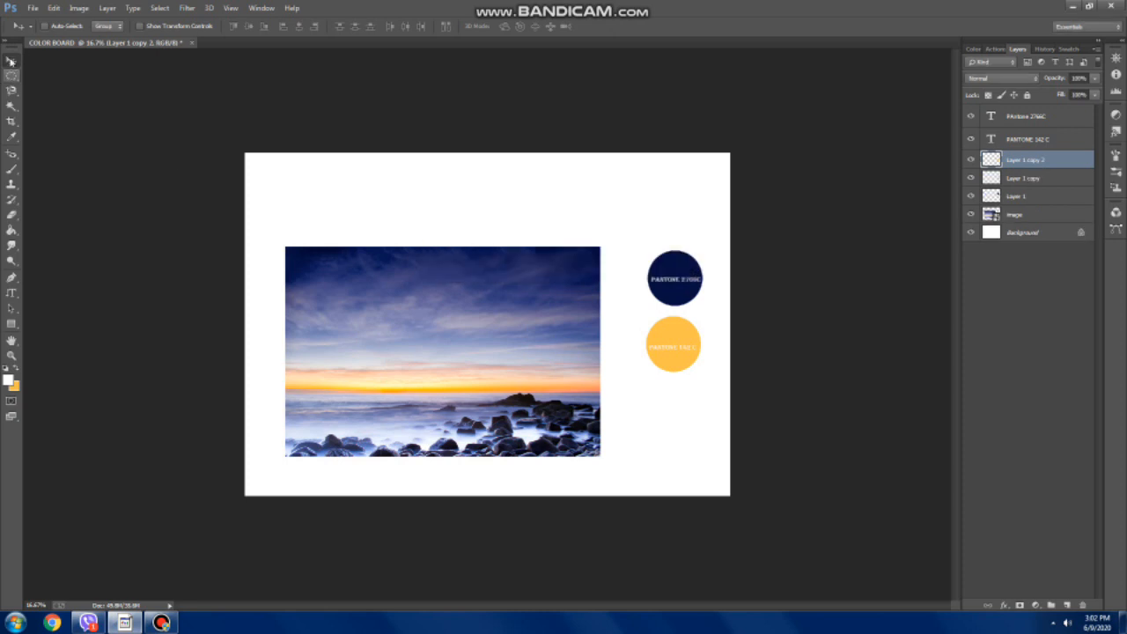
{"action": "left_click_drag", "start_coordinate": [675, 331], "coordinate": [676, 414]}
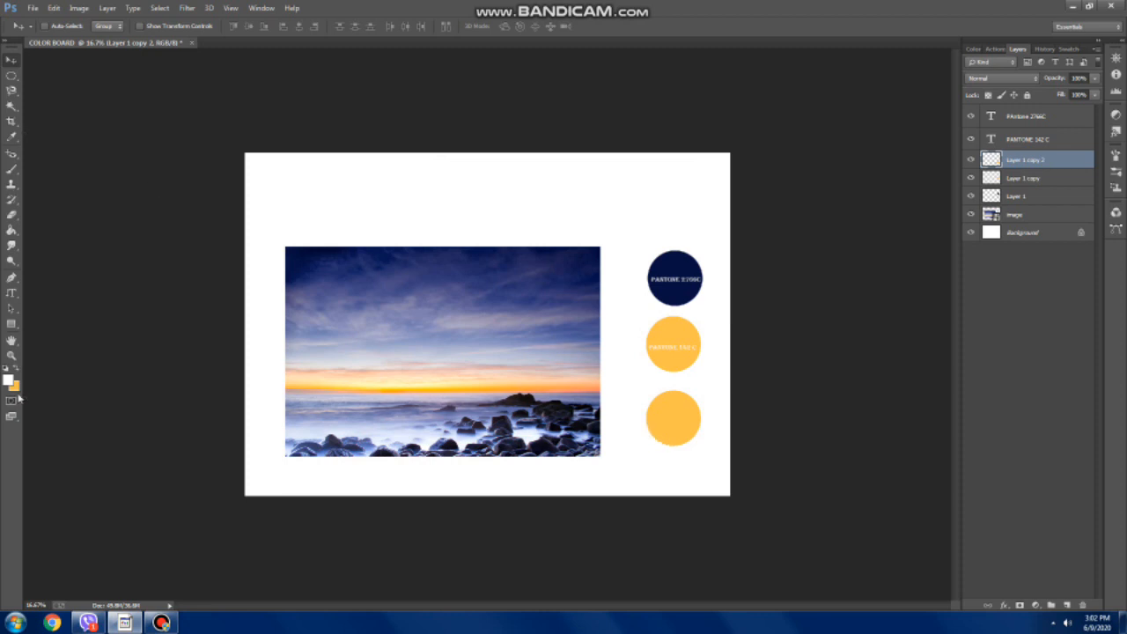
- Sample the blue-violet from the image's cloudy sky and fill the third circle with it
{"action": "left_click", "coordinate": [12, 136]}
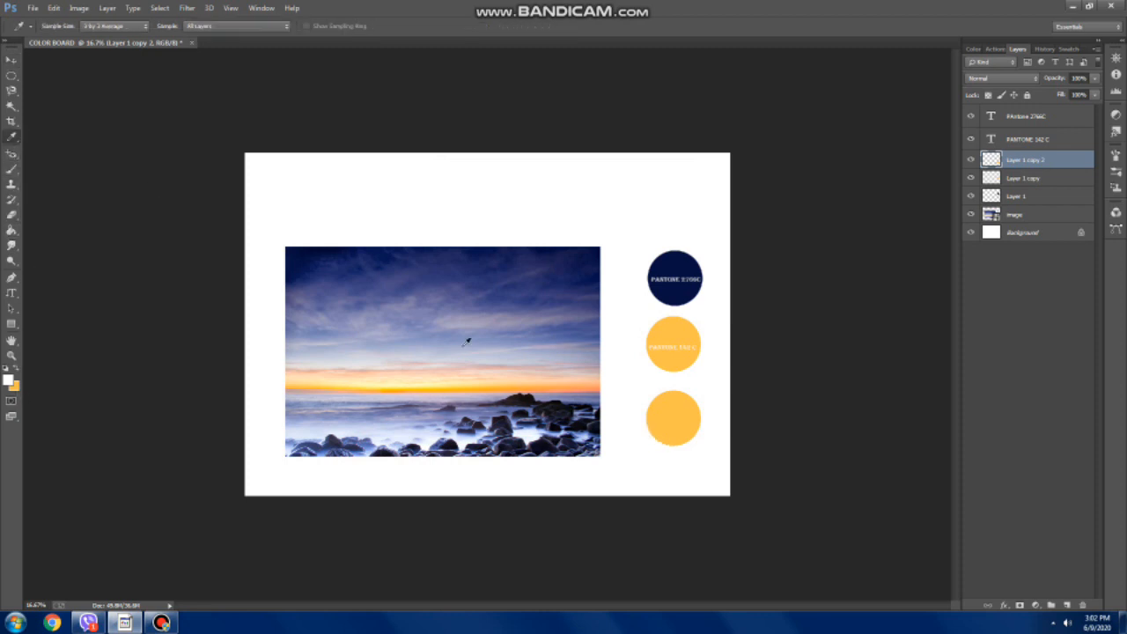
{"action": "left_click", "coordinate": [368, 285]}
{"action": "left_click", "coordinate": [10, 231]}
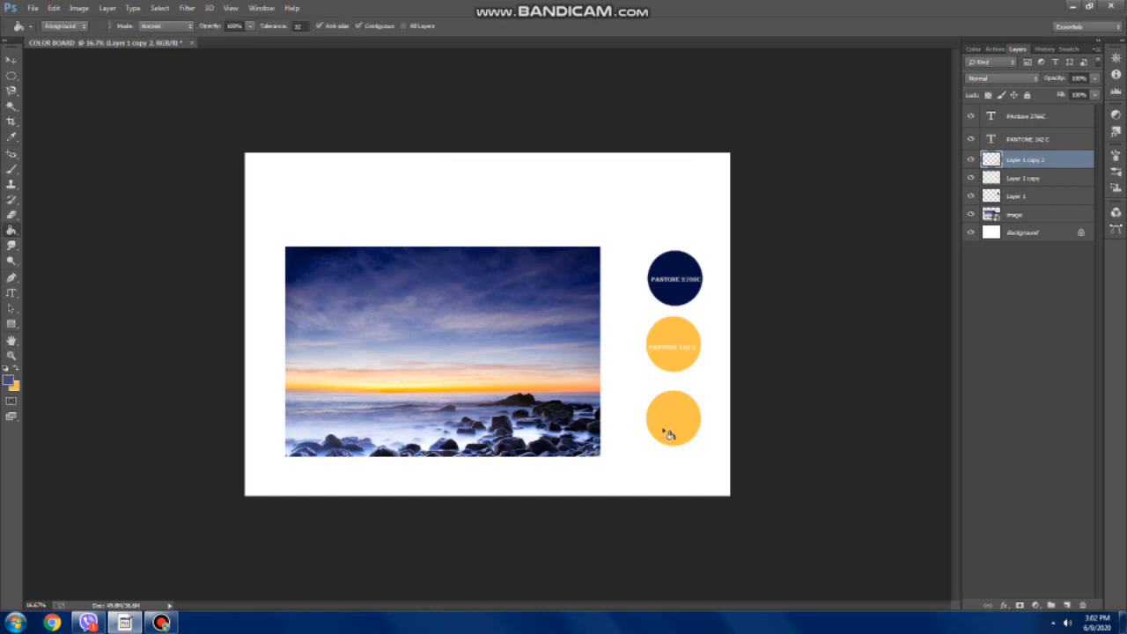
{"action": "left_click", "coordinate": [669, 423]}
- Match the blue-violet foreground colour to PANTONE 7672 C in the PANTONE+ Solid Coated colour library
{"action": "left_click", "coordinate": [8, 380]}
{"action": "left_click", "coordinate": [965, 253]}
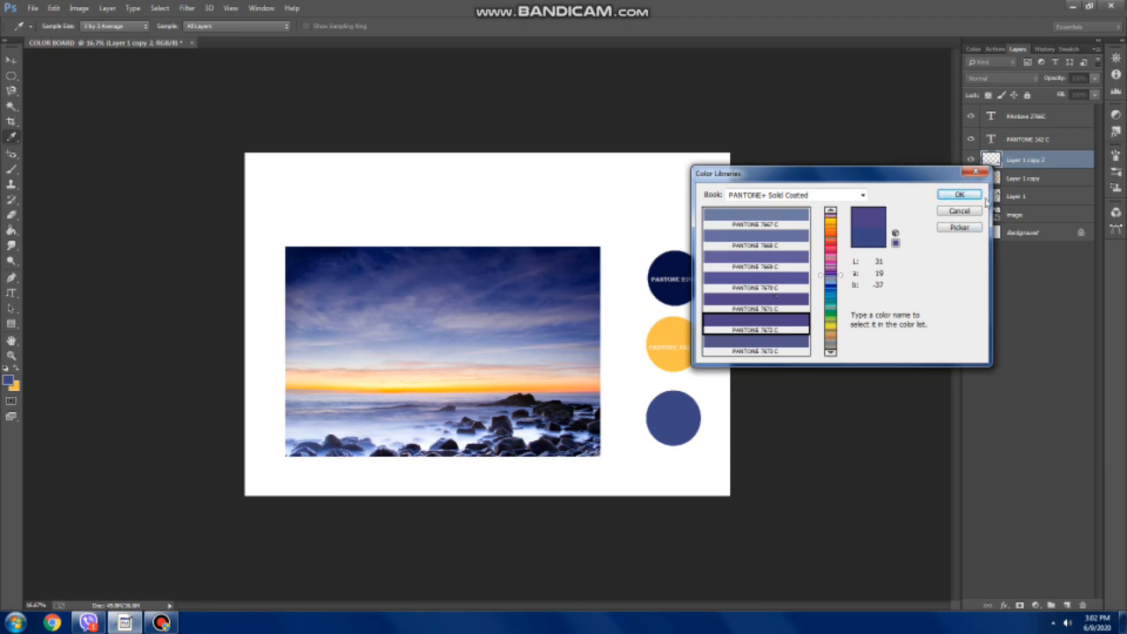
{"action": "left_click", "coordinate": [960, 194]}
- Add a white horizontal text label reading PANTONE 2766C and centre it on the blue-violet circle
{"action": "left_click", "coordinate": [11, 292]}
{"action": "left_click", "coordinate": [5, 368]}
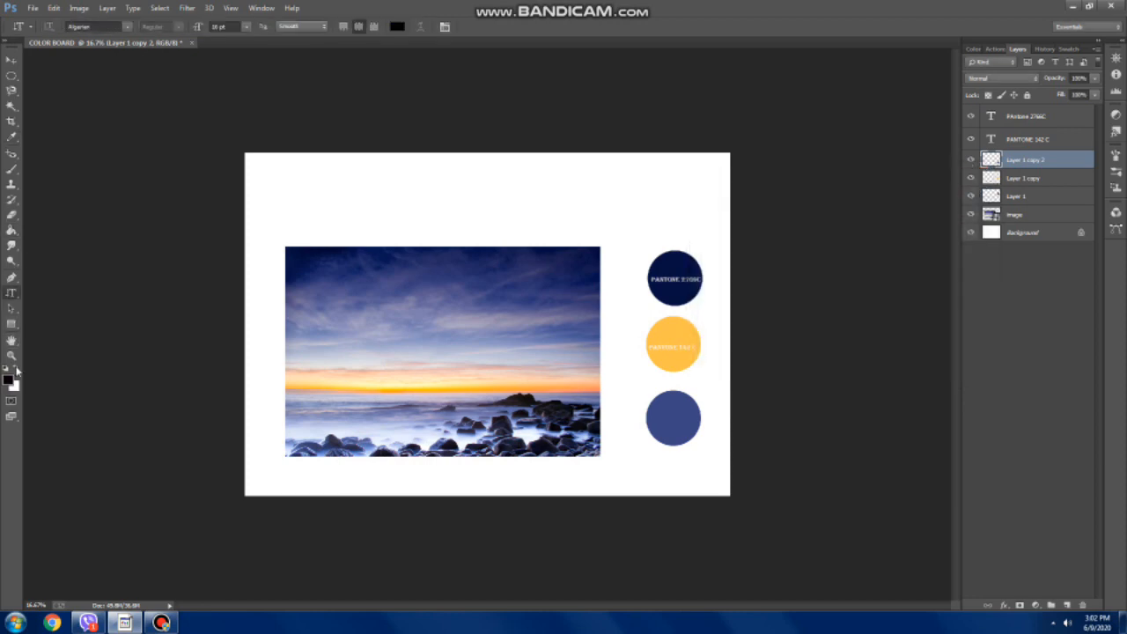
{"action": "left_click", "coordinate": [16, 368]}
{"action": "left_click", "coordinate": [656, 419]}
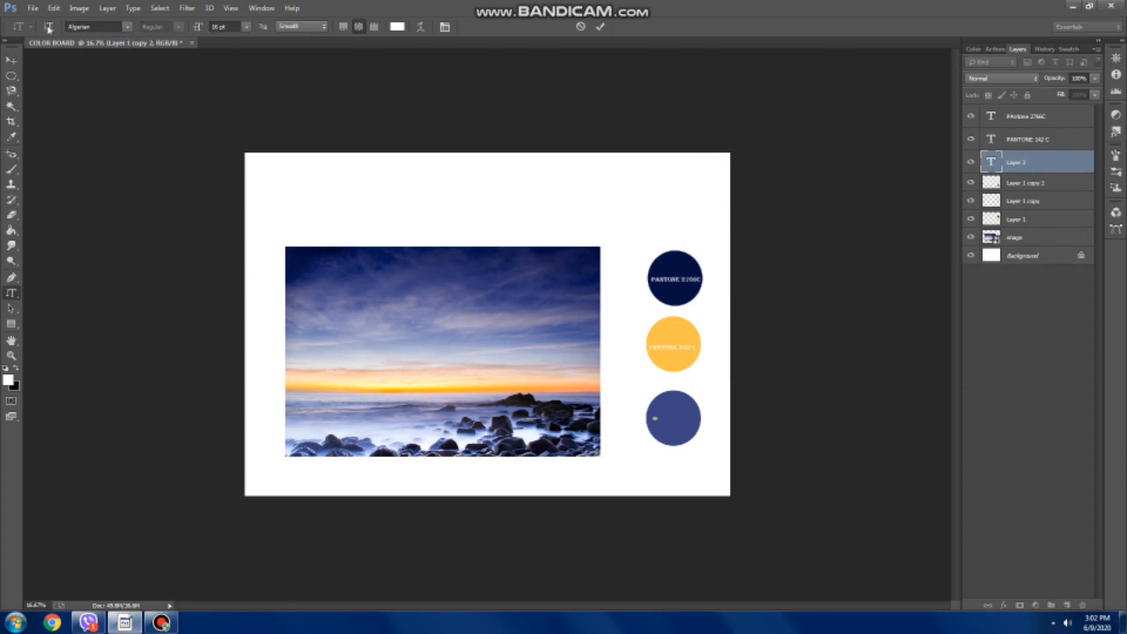
{"action": "type", "text": "PANTONE 2766C"}
{"action": "left_click_drag", "start_coordinate": [672, 431], "coordinate": [670, 431]}
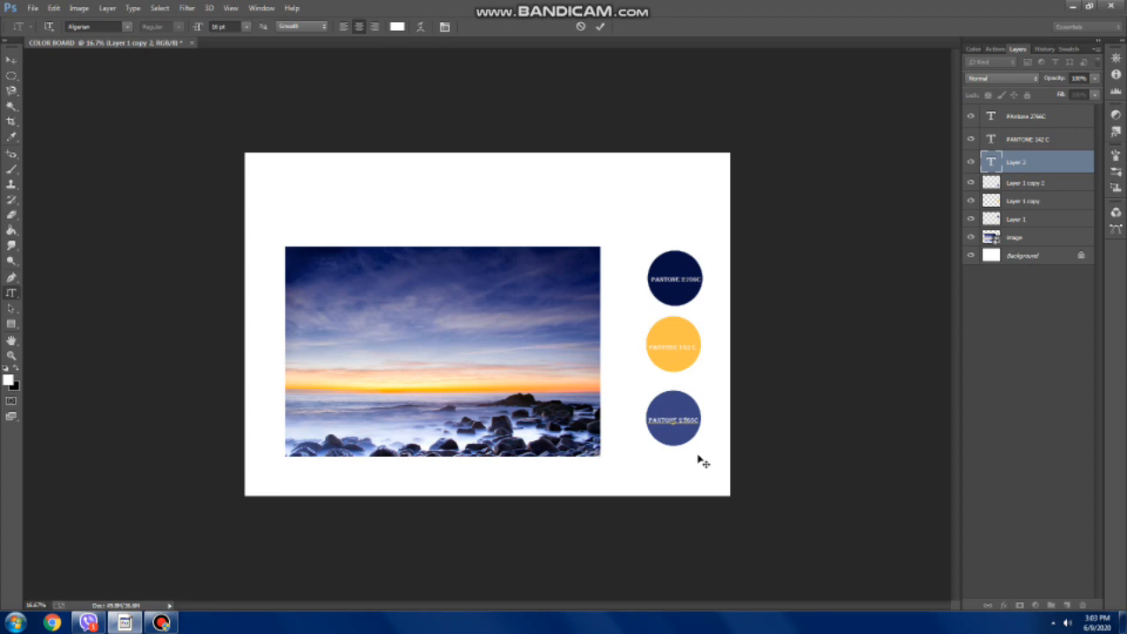
{"action": "left_click", "coordinate": [10, 59]}
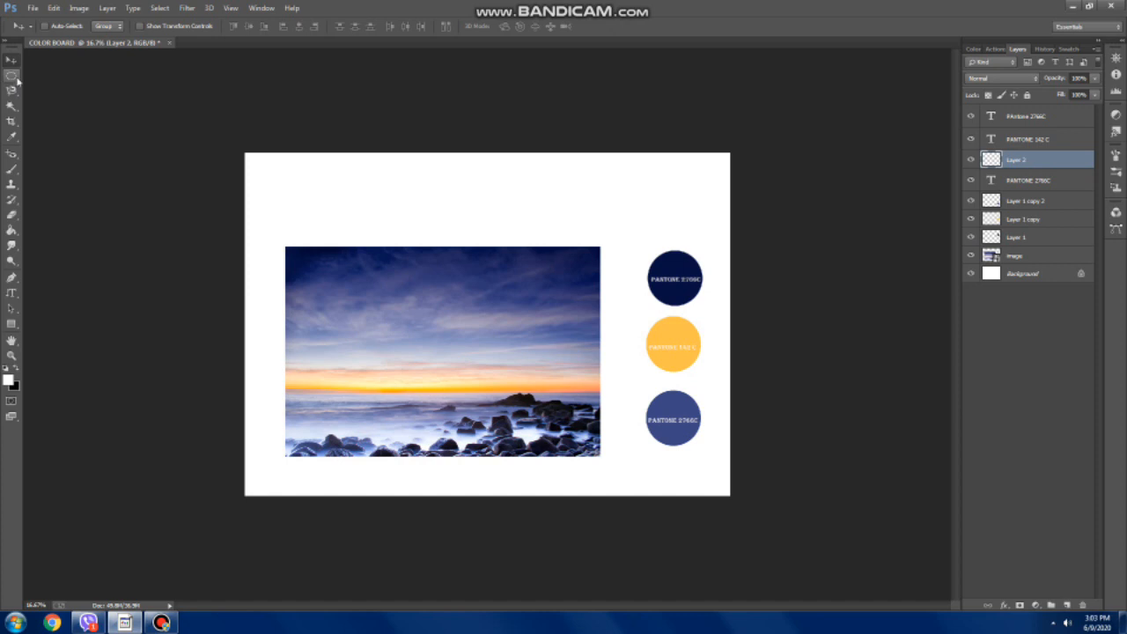
- Draw a rectangular marquee selection slightly larger than the seascape image, leaving a narrow margin on all sides
{"action": "left_click", "coordinate": [17, 79]}
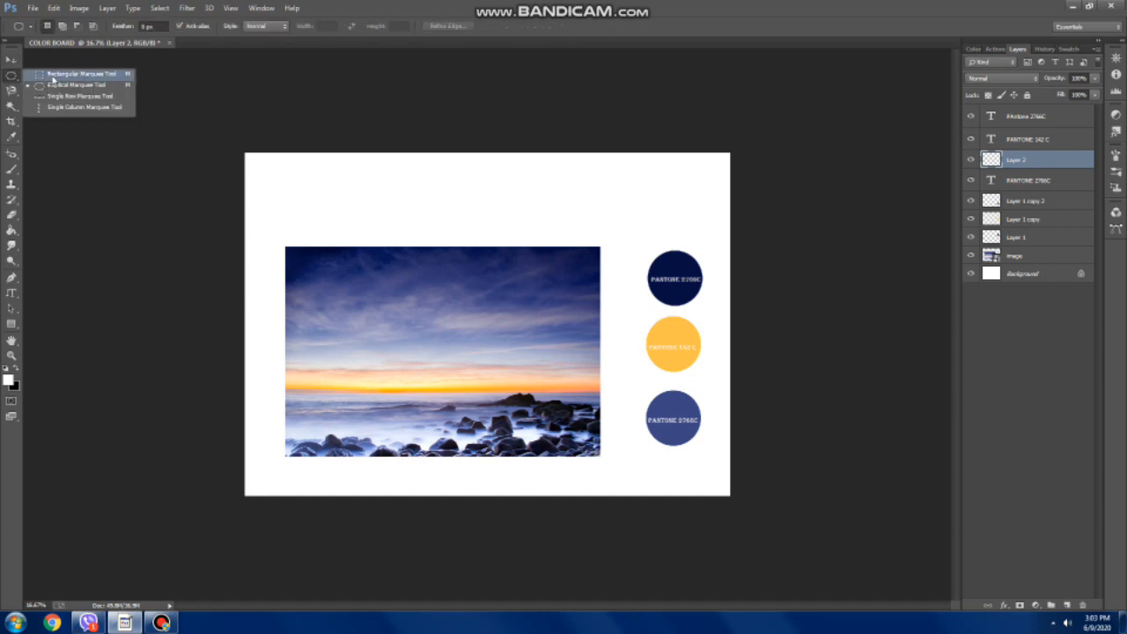
{"action": "left_click", "coordinate": [52, 75]}
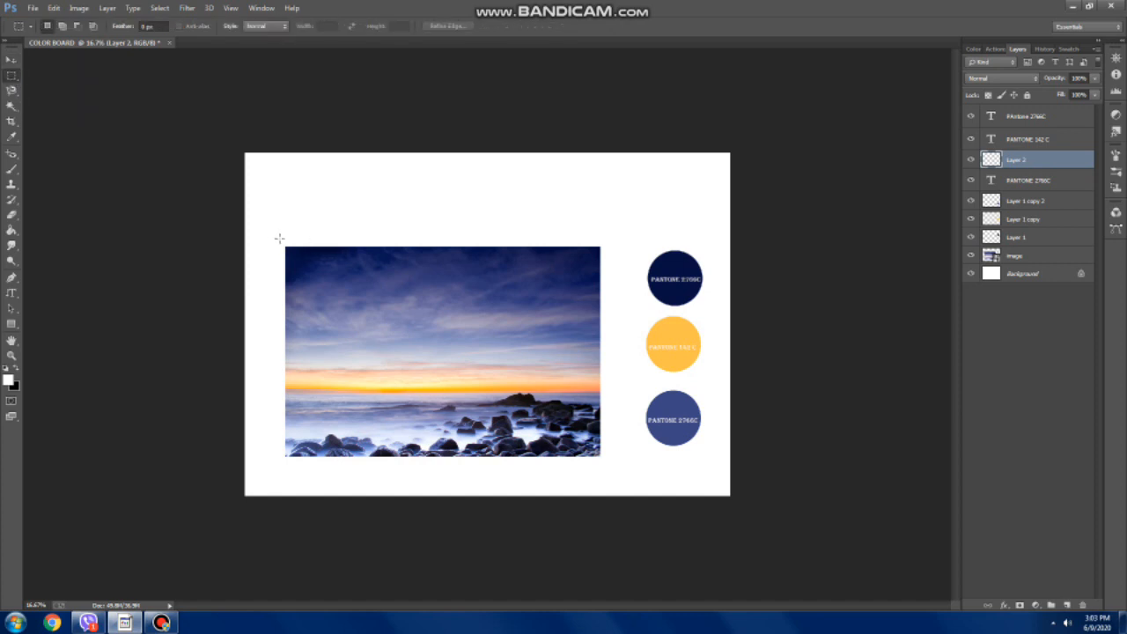
{"action": "left_click_drag", "start_coordinate": [279, 239], "coordinate": [614, 473]}
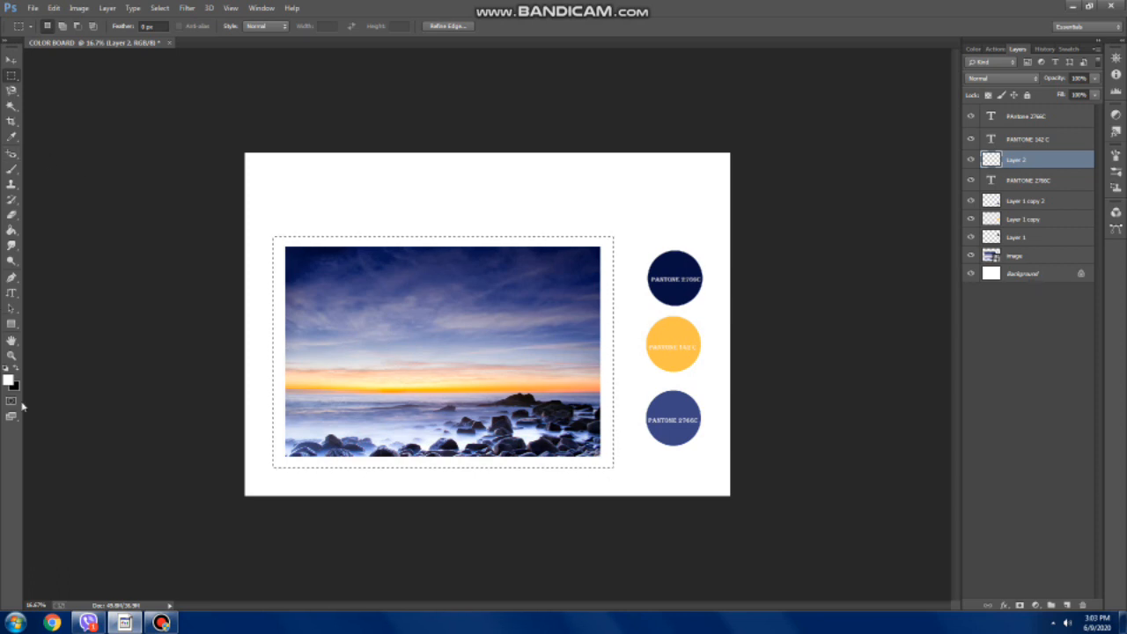
- Fill the marquee selection around the seascape with black, deselect it, and move the image layer above the black rectangle
{"action": "left_click", "coordinate": [15, 370]}
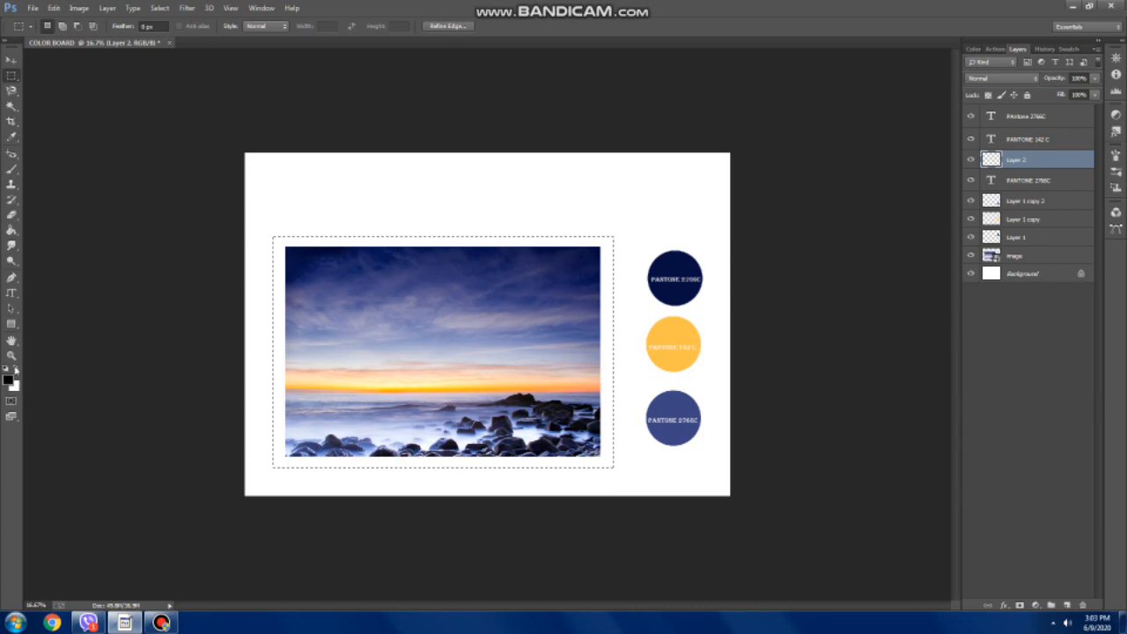
{"action": "left_click", "coordinate": [12, 230]}
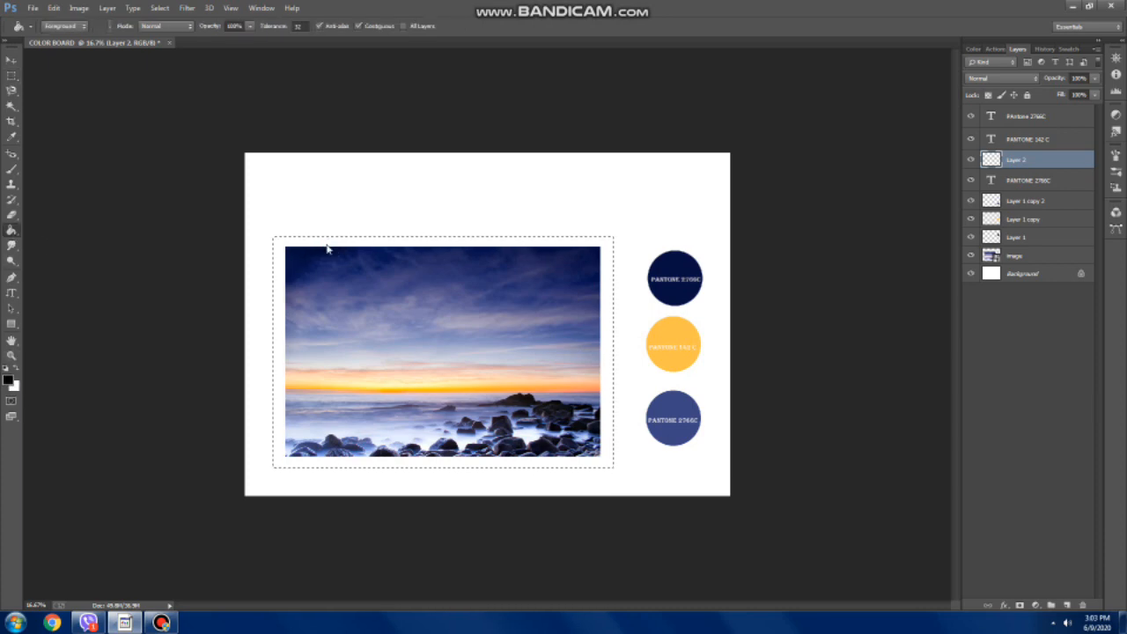
{"action": "left_click", "coordinate": [327, 250]}
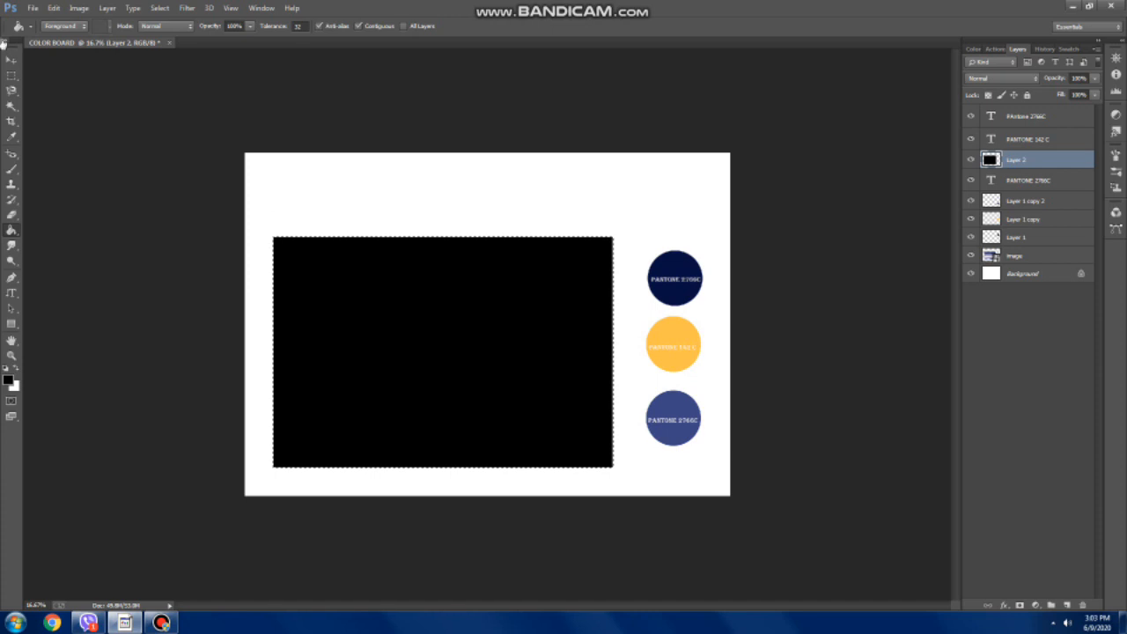
{"action": "key", "text": "m"}
{"action": "left_click", "coordinate": [398, 209]}
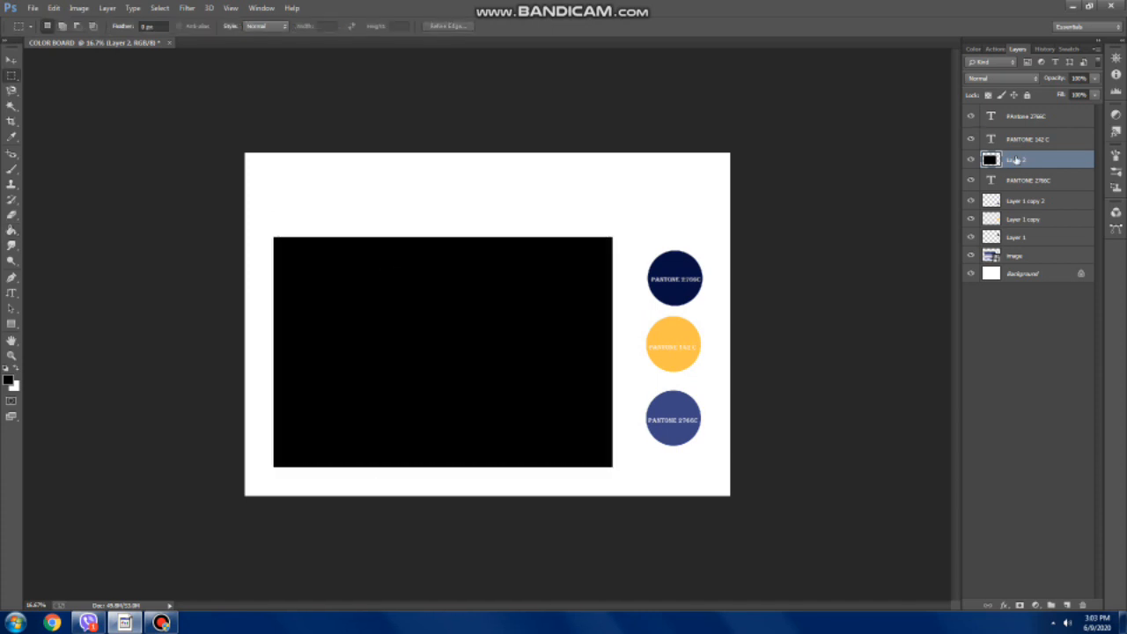
{"action": "left_click", "coordinate": [1030, 258]}
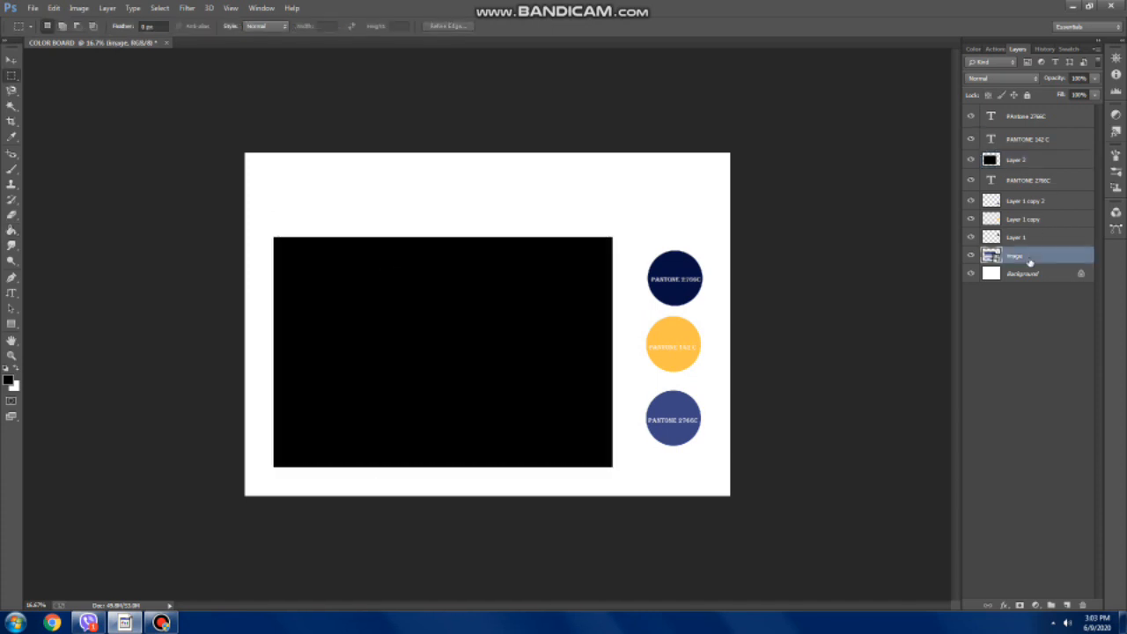
{"action": "left_click_drag", "start_coordinate": [1030, 260], "coordinate": [1022, 181]}
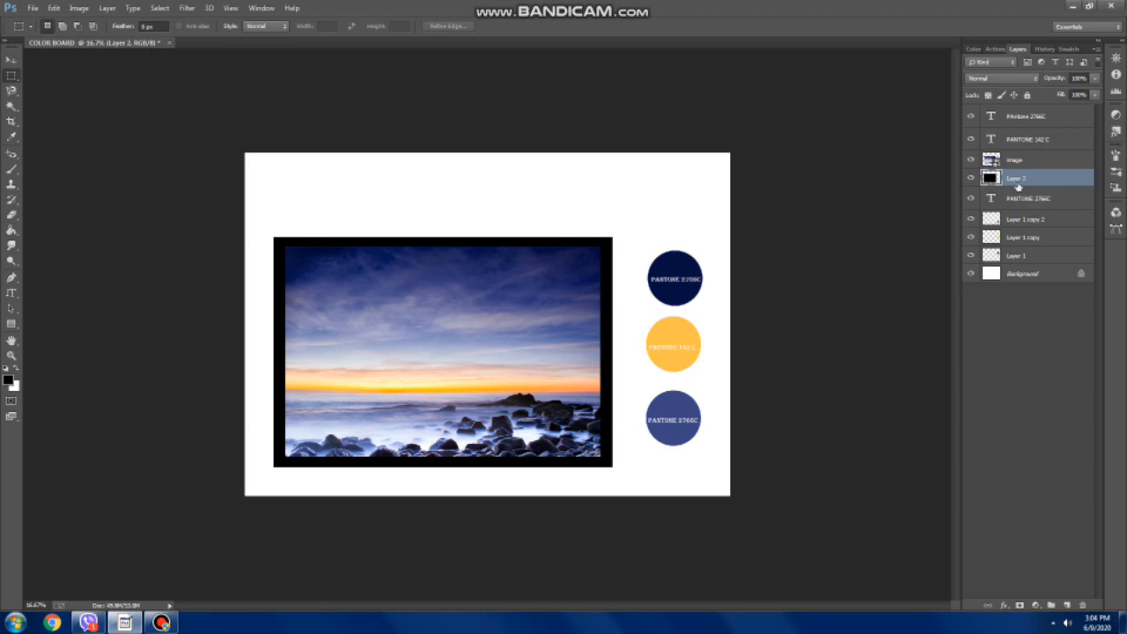
- On a new layer, draw a rectangular selection slightly larger than the black frame and fill it with yellow sampled from the image
{"action": "left_click", "coordinate": [1067, 606]}
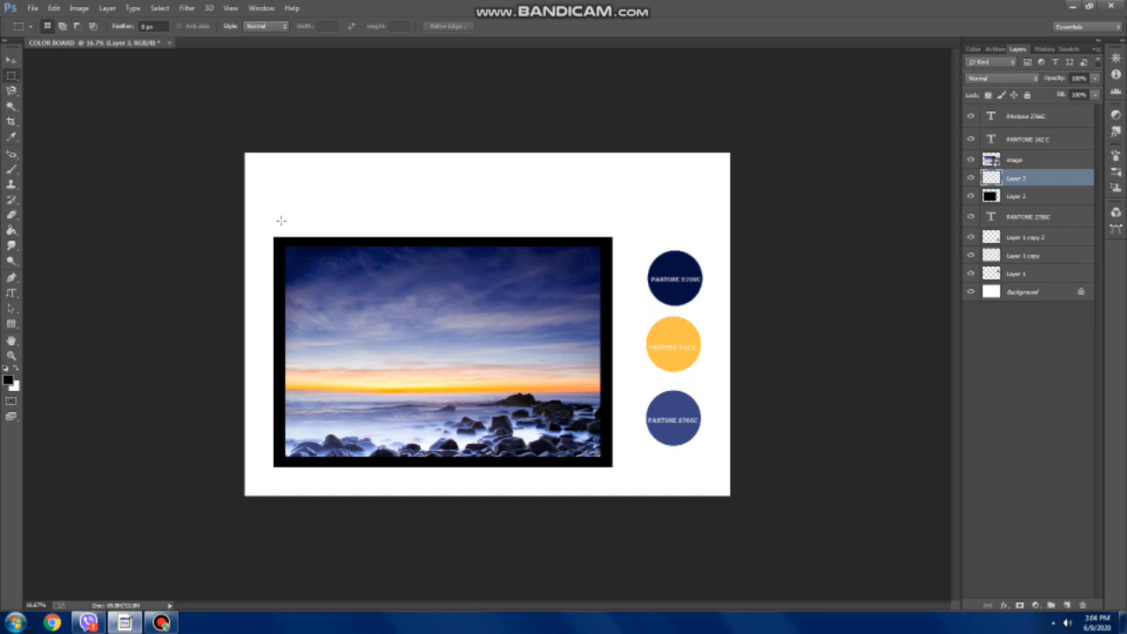
{"action": "left_click_drag", "start_coordinate": [264, 223], "coordinate": [622, 474]}
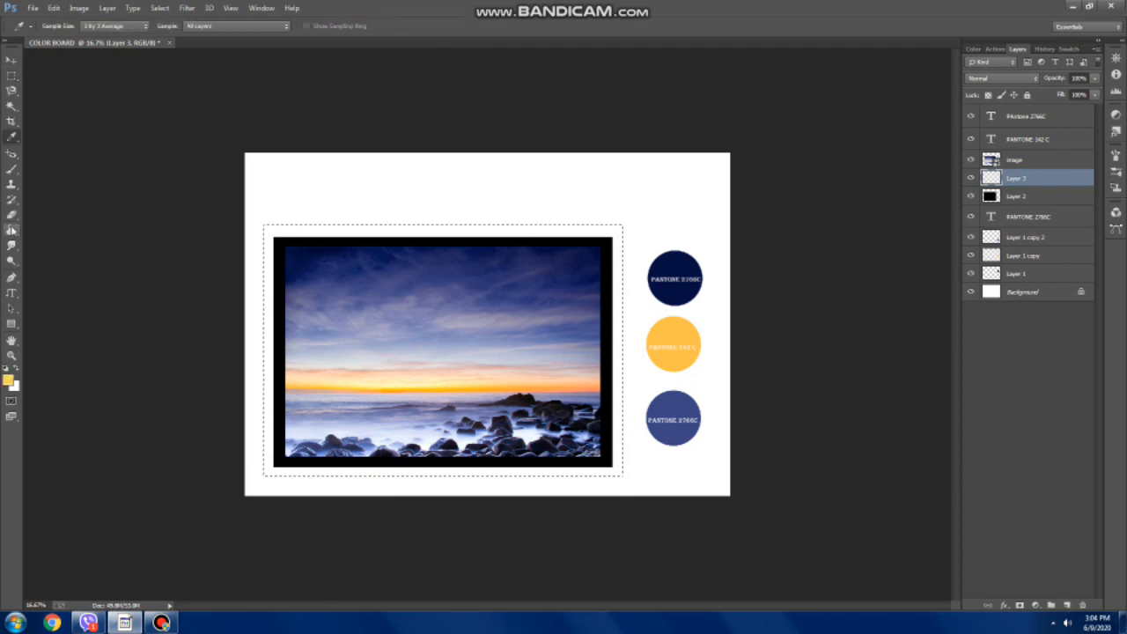
{"action": "left_click", "coordinate": [12, 230]}
{"action": "left_click", "coordinate": [323, 237]}
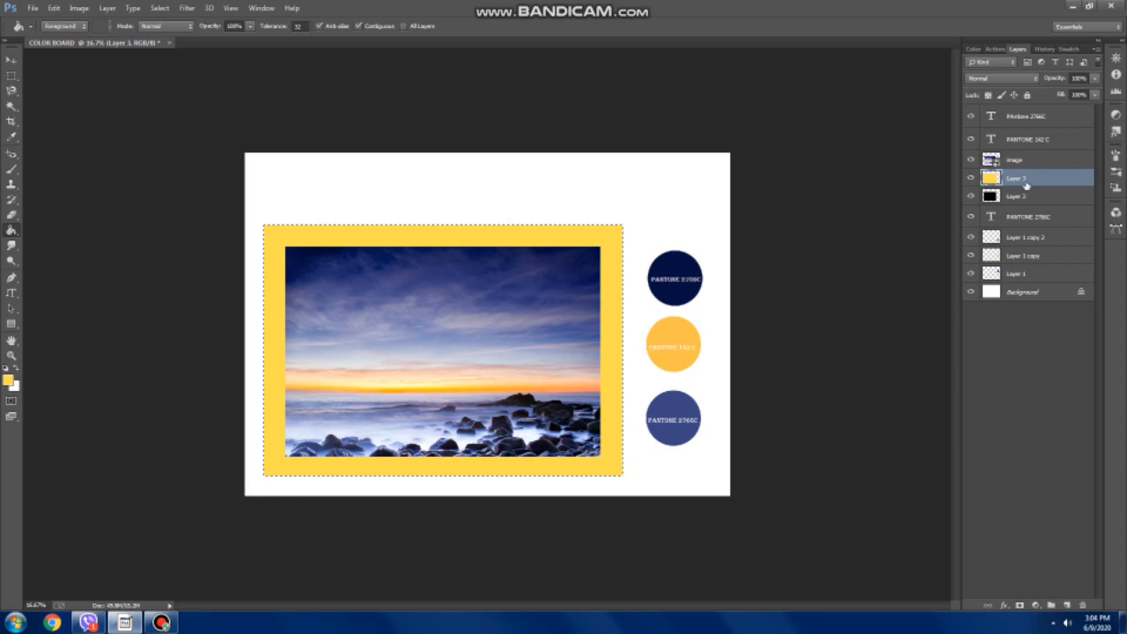
- Place the black rectangle's layer above the yellow one to form a double border, and clear the selection
{"action": "left_click_drag", "start_coordinate": [1021, 198], "coordinate": [1022, 181]}
{"action": "key", "text": "m"}
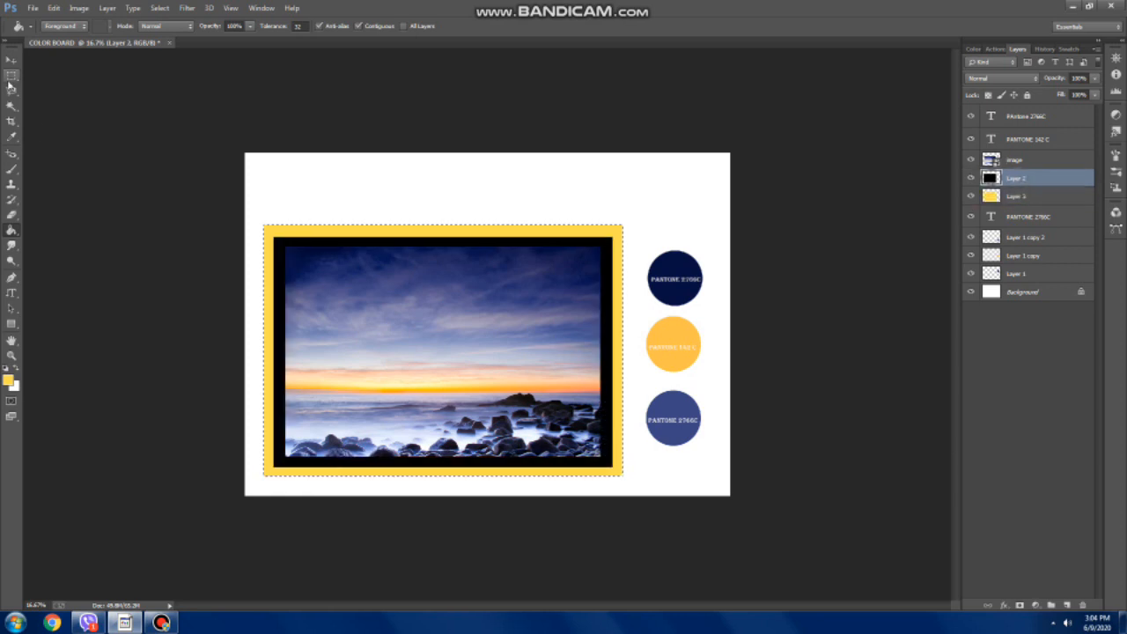
{"action": "left_click", "coordinate": [340, 211]}
- Add the title text COLOR BOARD in black at 100 pt and position it above the framed image
{"action": "left_click", "coordinate": [11, 293]}
{"action": "left_click", "coordinate": [292, 175]}
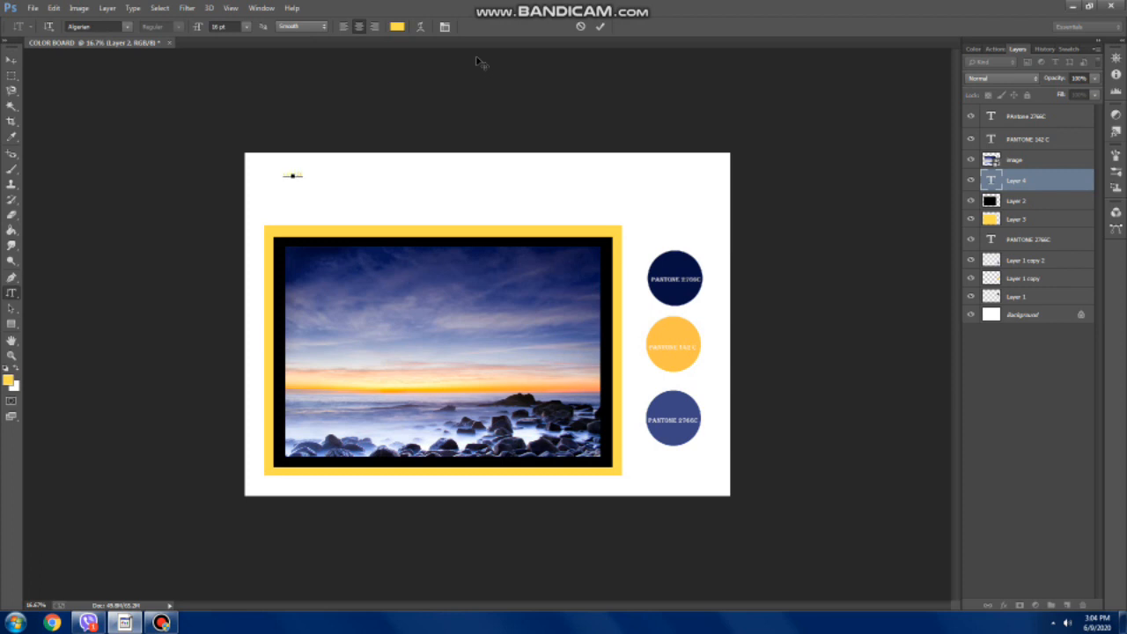
{"action": "type", "text": "COLOR BOARD"}
{"action": "key", "text": "ctrl+a"}
{"action": "left_click", "coordinate": [5, 368]}
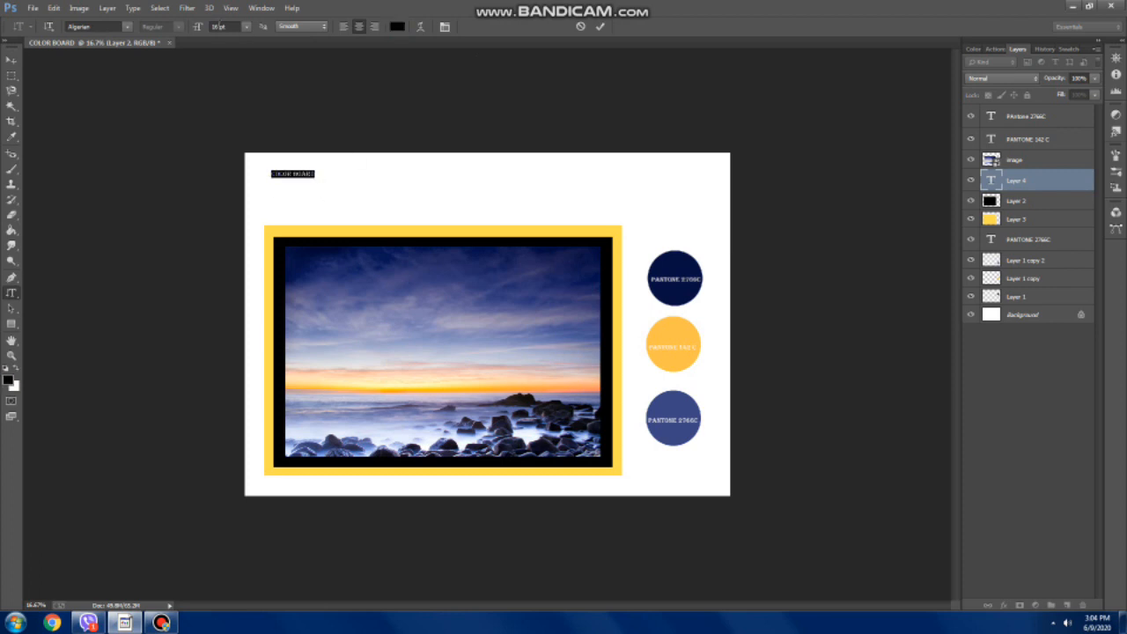
{"action": "left_click_drag", "start_coordinate": [214, 27], "coordinate": [318, 39]}
{"action": "type", "text": "100"}
{"action": "left_click_drag", "start_coordinate": [387, 215], "coordinate": [501, 239]}
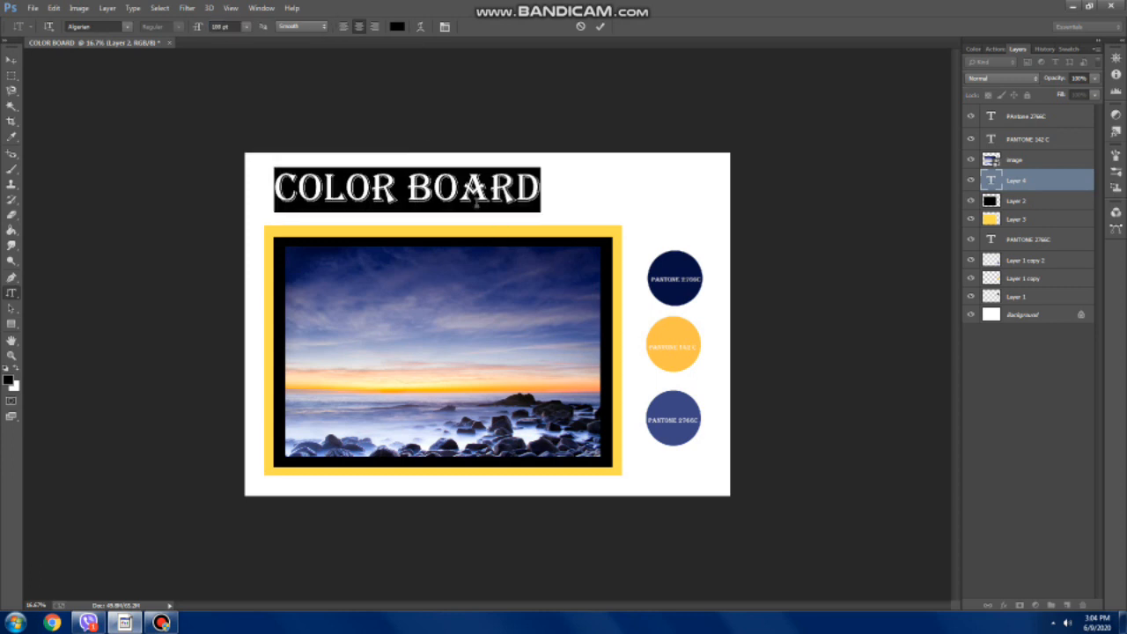
- Try the Shell Upper, Rise and Squeeze text warps on the COLOR BOARD title and return the warp style to None
{"action": "left_click", "coordinate": [421, 31]}
{"action": "left_click", "coordinate": [132, 220]}
{"action": "left_click", "coordinate": [105, 322]}
{"action": "left_click", "coordinate": [132, 217]}
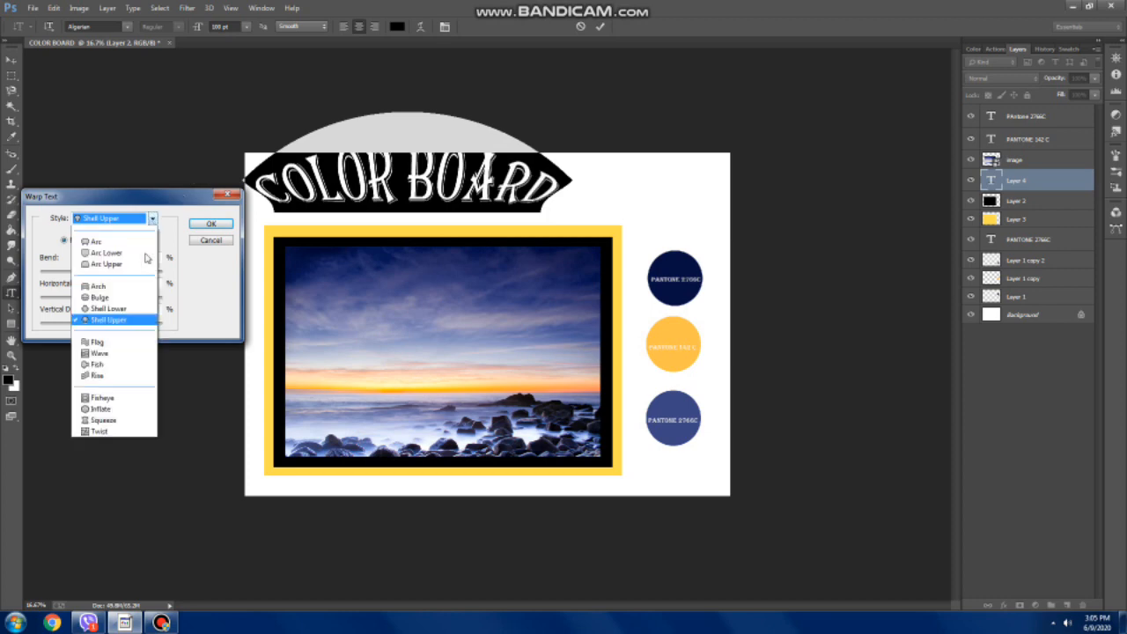
{"action": "left_click", "coordinate": [97, 354]}
{"action": "left_click", "coordinate": [150, 219]}
{"action": "left_click", "coordinate": [114, 410]}
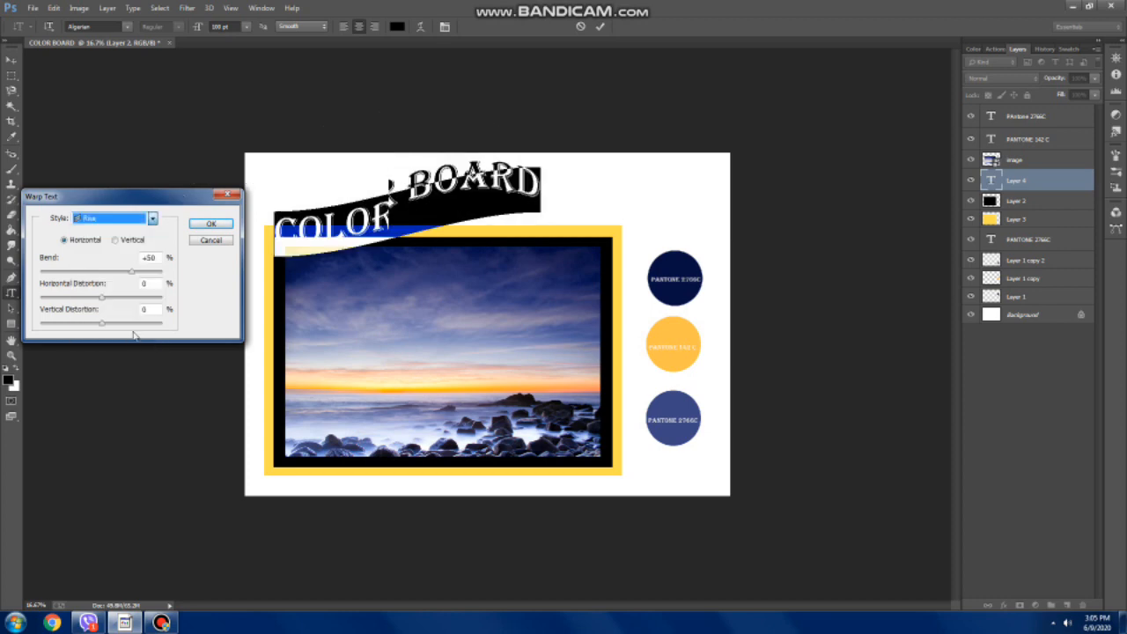
{"action": "left_click", "coordinate": [150, 219]}
{"action": "left_click", "coordinate": [103, 433]}
{"action": "left_click", "coordinate": [150, 218]}
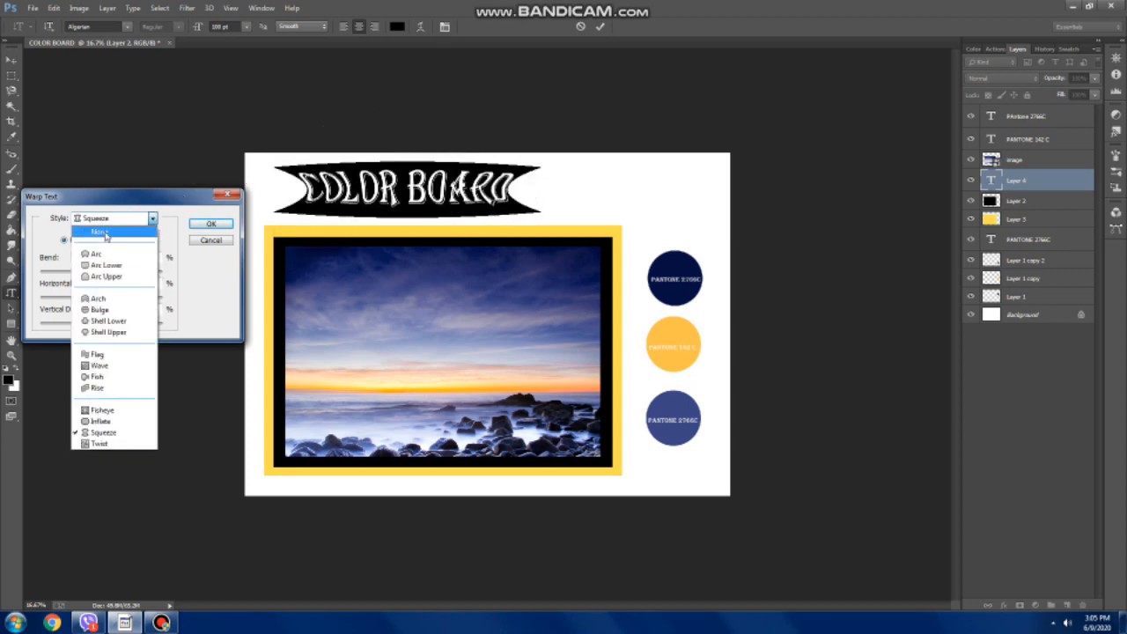
{"action": "left_click", "coordinate": [105, 234]}
{"action": "left_click", "coordinate": [211, 223]}
- Move the COLOR BOARD title so it is roughly centred above the yellow-bordered image and commit the text
{"action": "left_click_drag", "start_coordinate": [428, 219], "coordinate": [539, 222]}
{"action": "left_click", "coordinate": [444, 218]}
{"action": "left_click", "coordinate": [491, 216]}
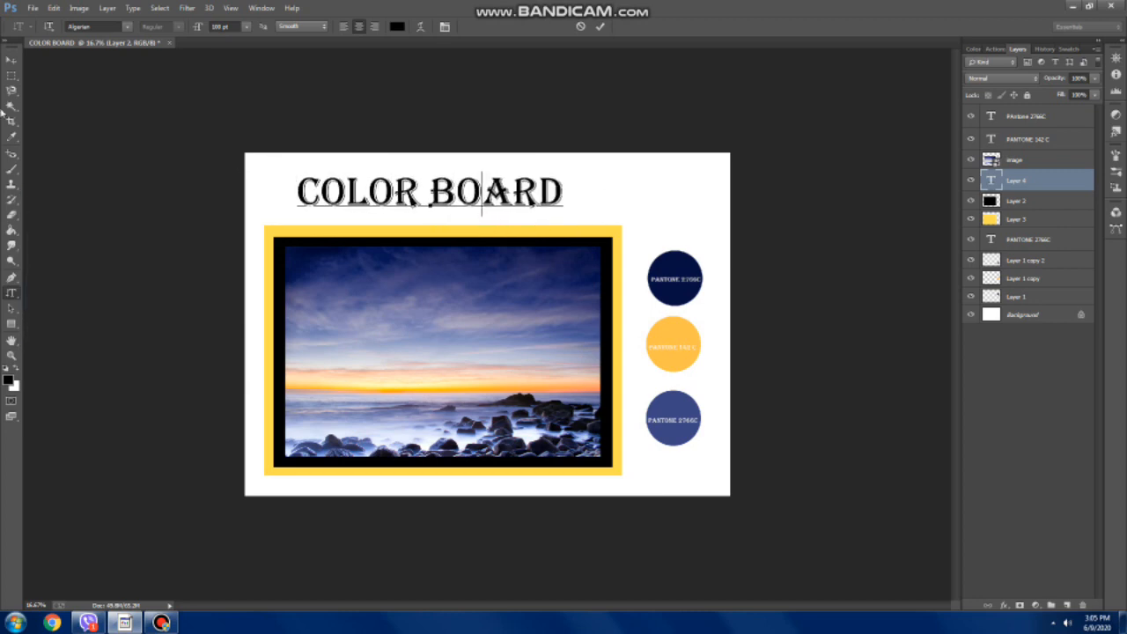
{"action": "left_click", "coordinate": [11, 59]}
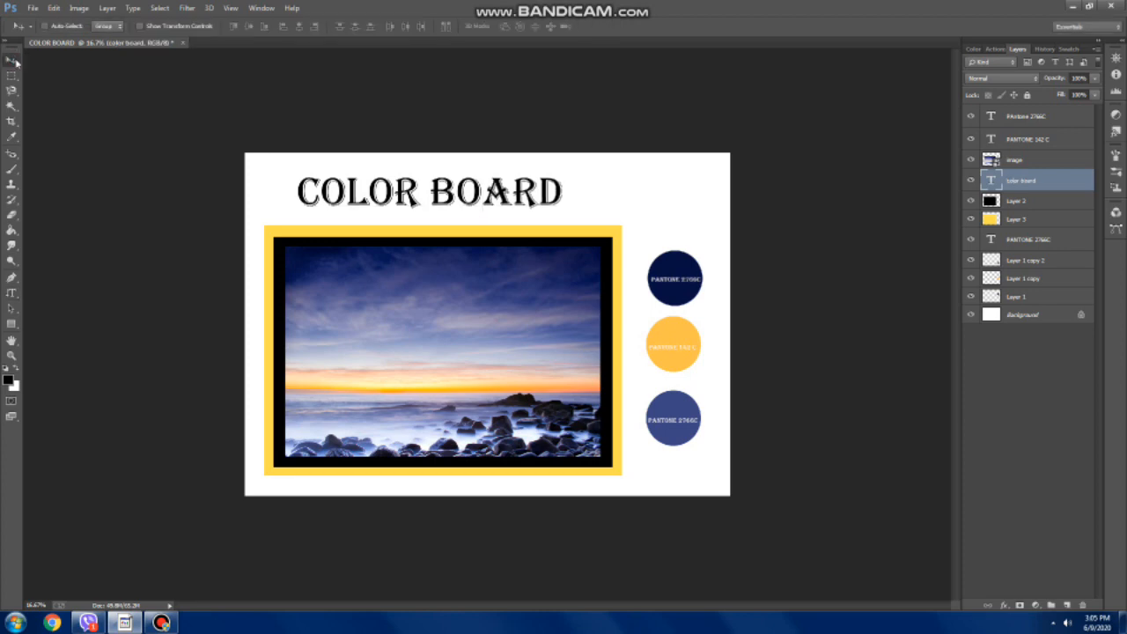
- Save the board to the Desktop as a JPEG named COLOR BOARD with High quality and Baseline Optimized format
{"action": "left_click", "coordinate": [32, 7]}
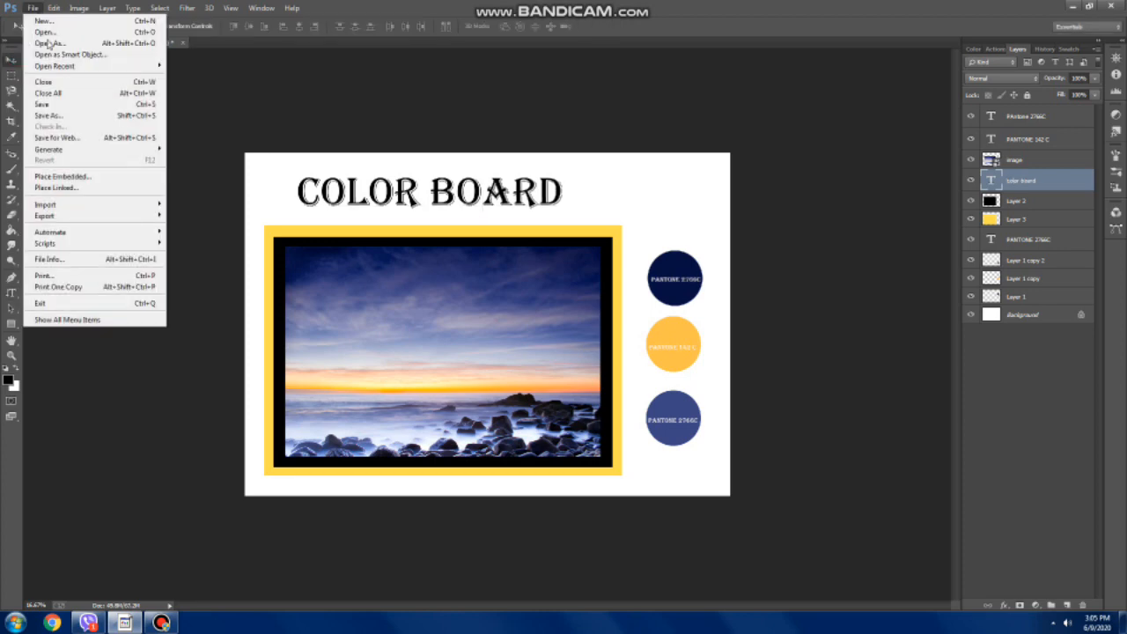
{"action": "left_click", "coordinate": [59, 116]}
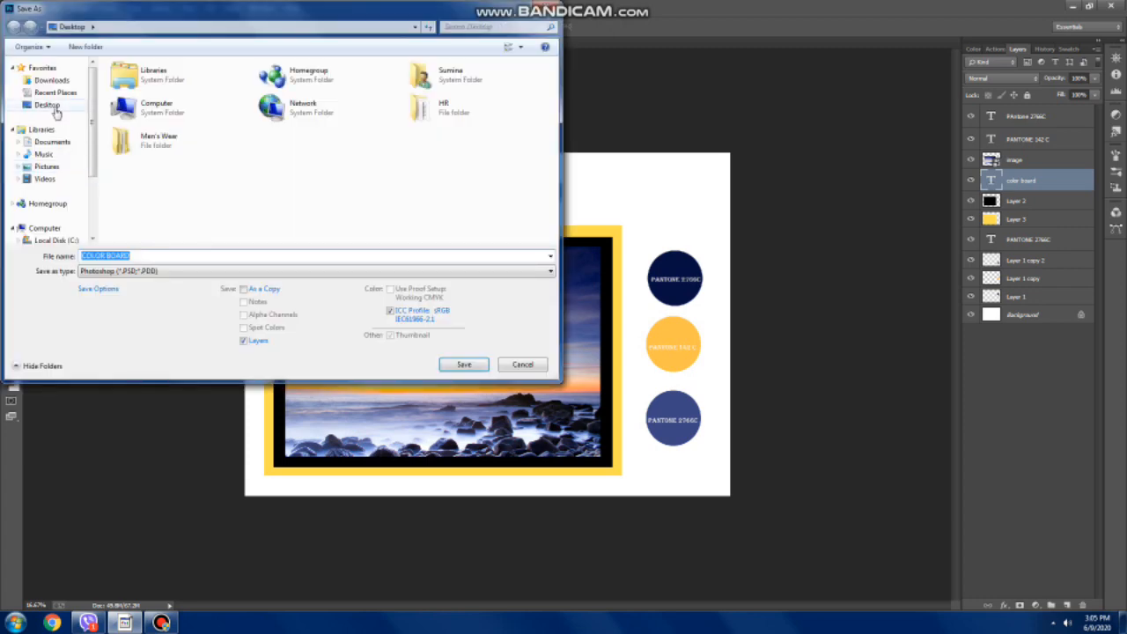
{"action": "left_click", "coordinate": [55, 107]}
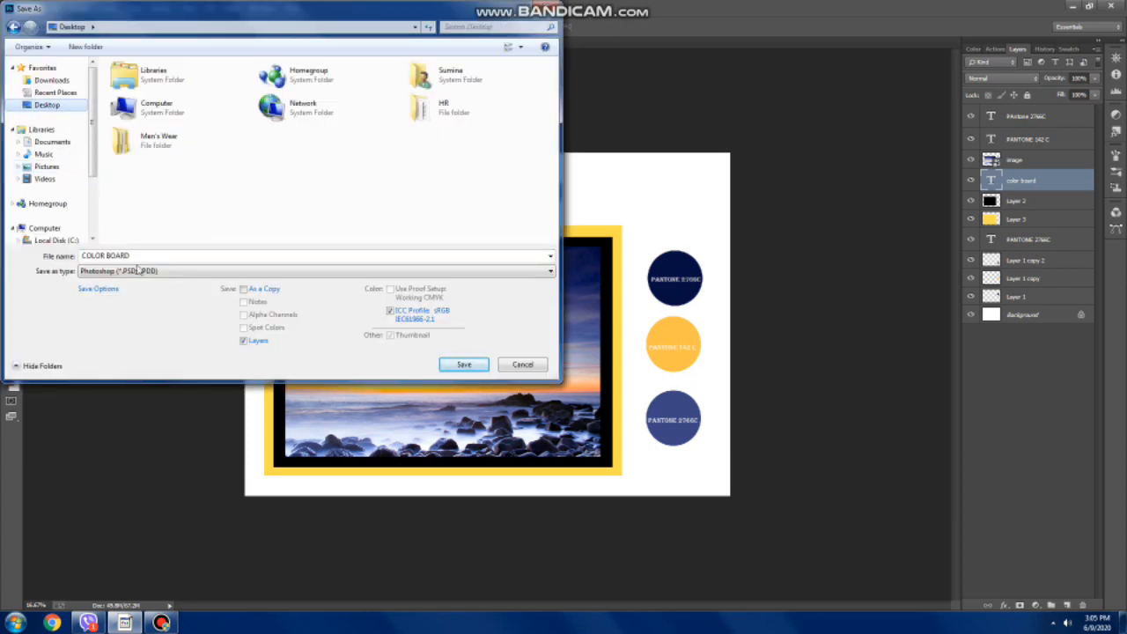
{"action": "left_click", "coordinate": [208, 273]}
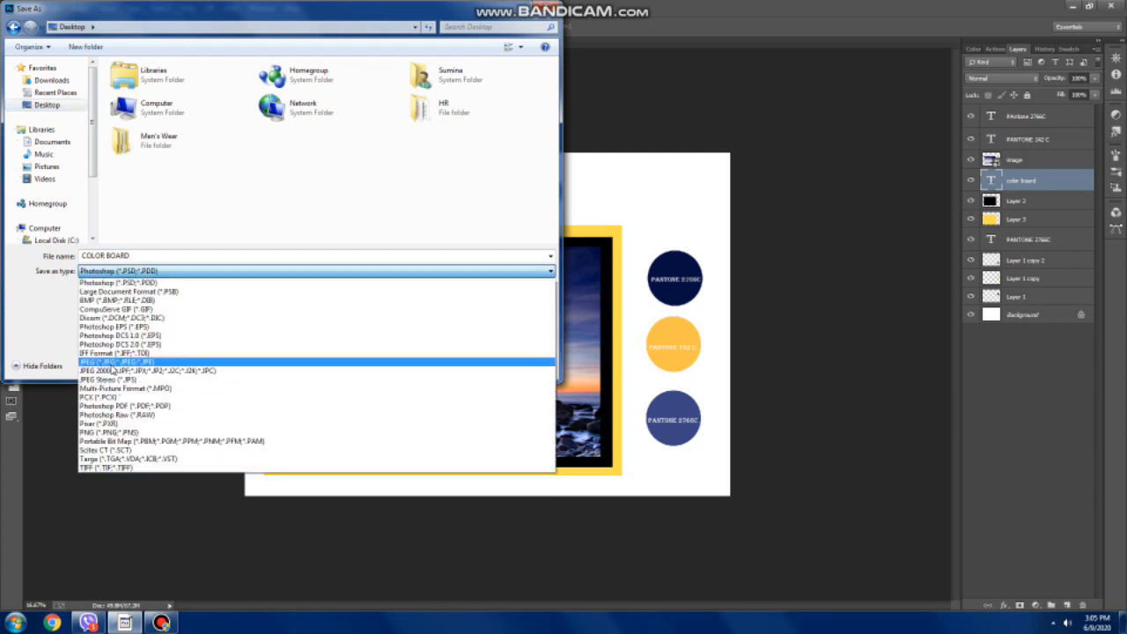
{"action": "left_click", "coordinate": [111, 363]}
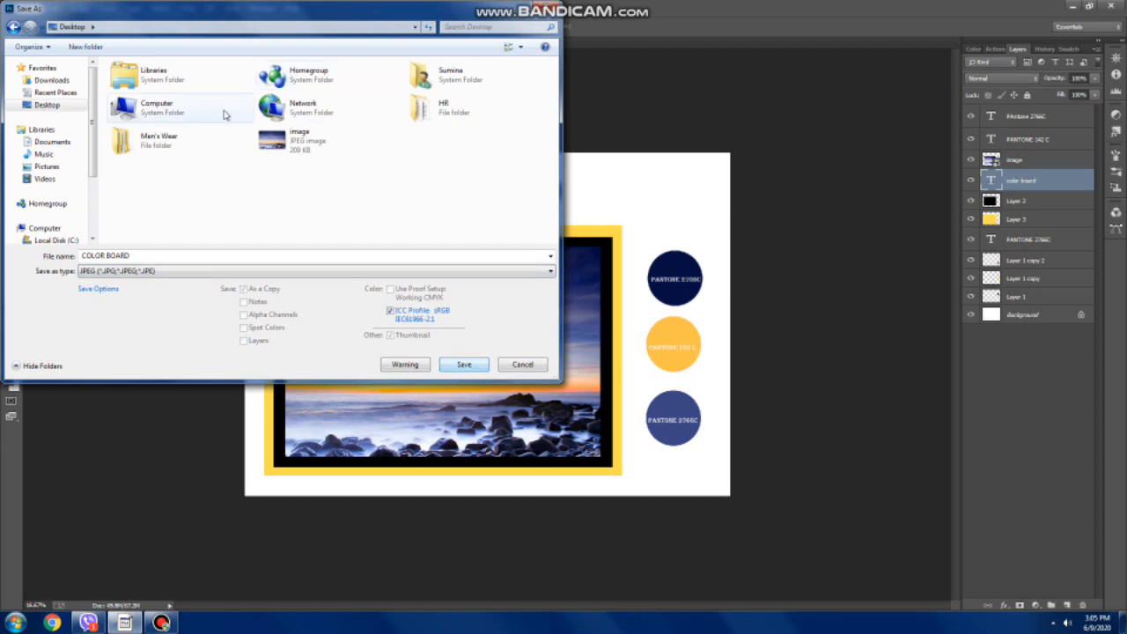
{"action": "left_click", "coordinate": [465, 365]}
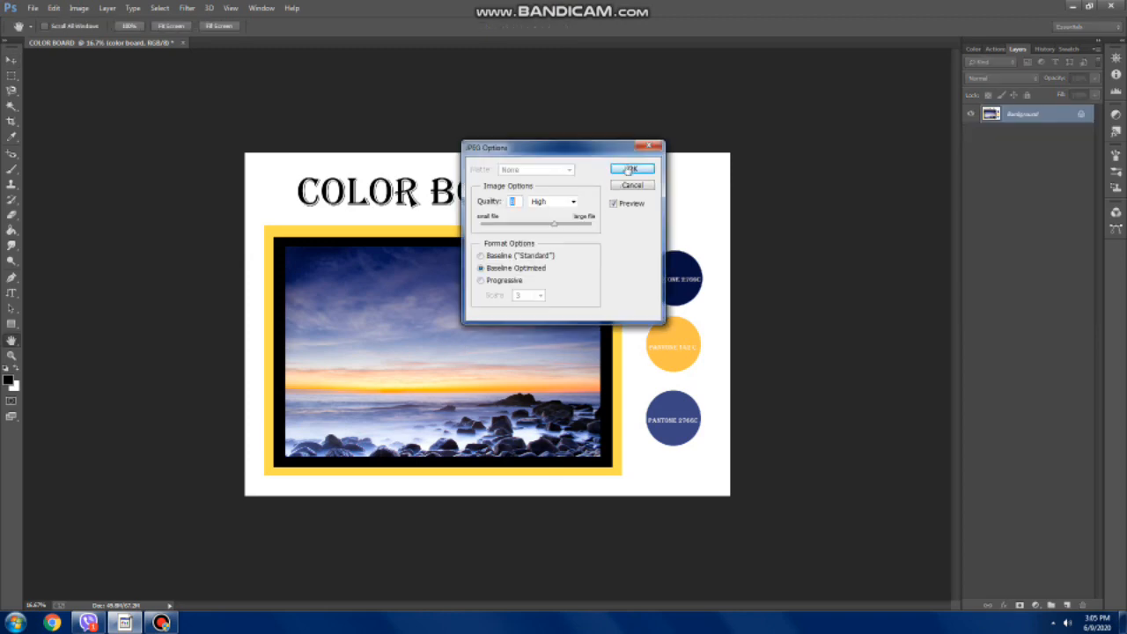
{"action": "left_click", "coordinate": [629, 169]}
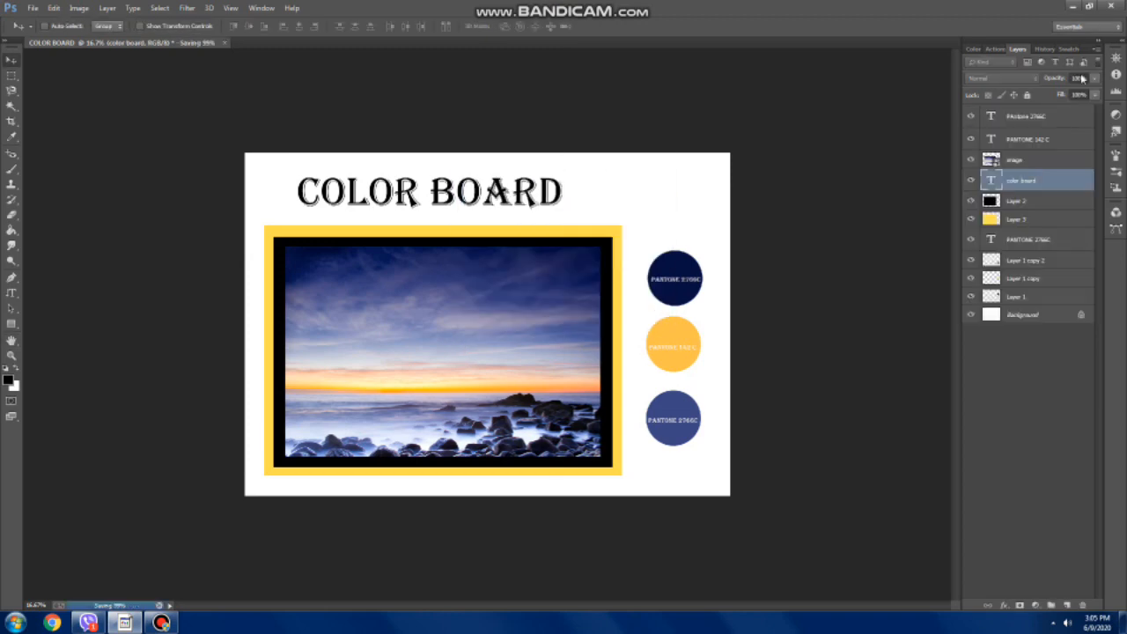
- Minimize the editor and open the exported COLOR BOARD image from the desktop in Windows Photo Viewer
{"action": "left_click", "coordinate": [1076, 7]}
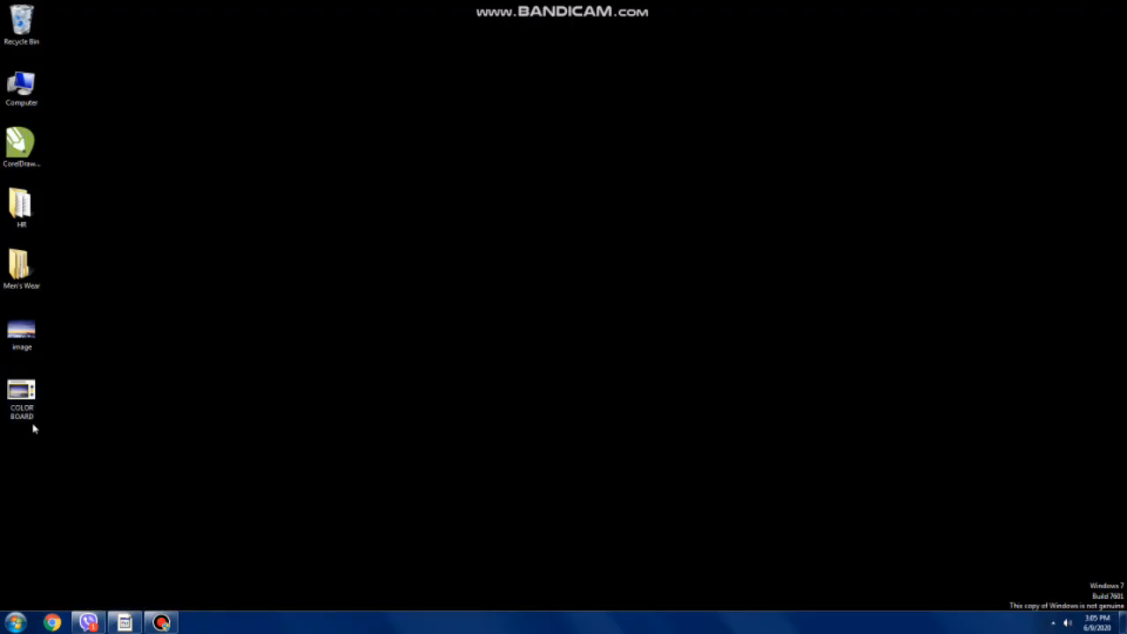
{"action": "left_click", "coordinate": [30, 408]}
{"action": "double_click", "coordinate": [29, 408]}
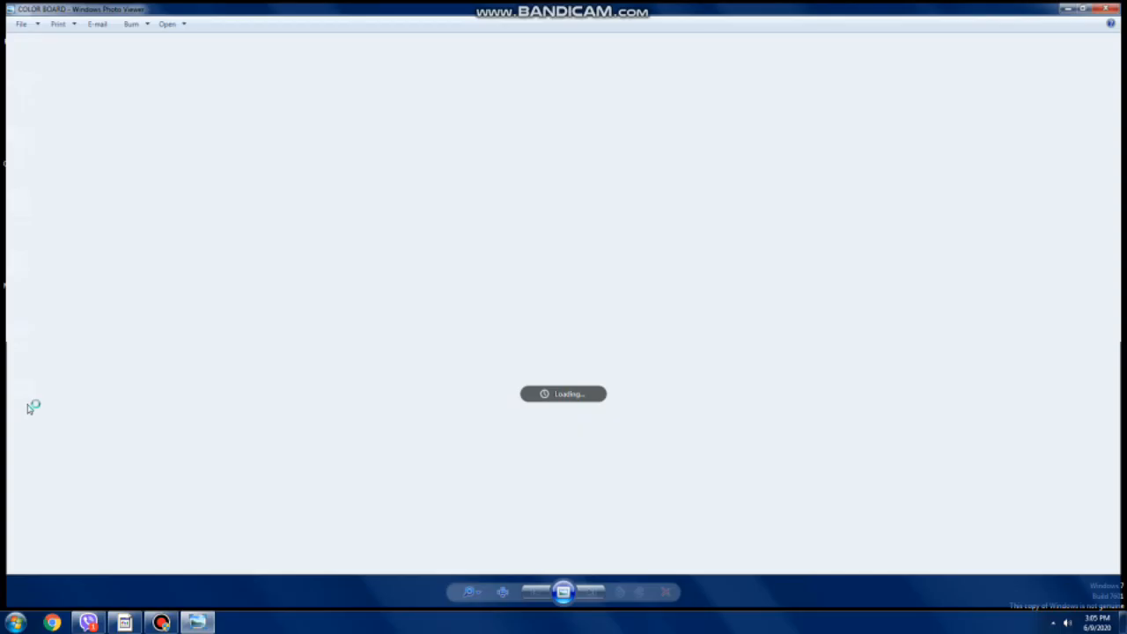